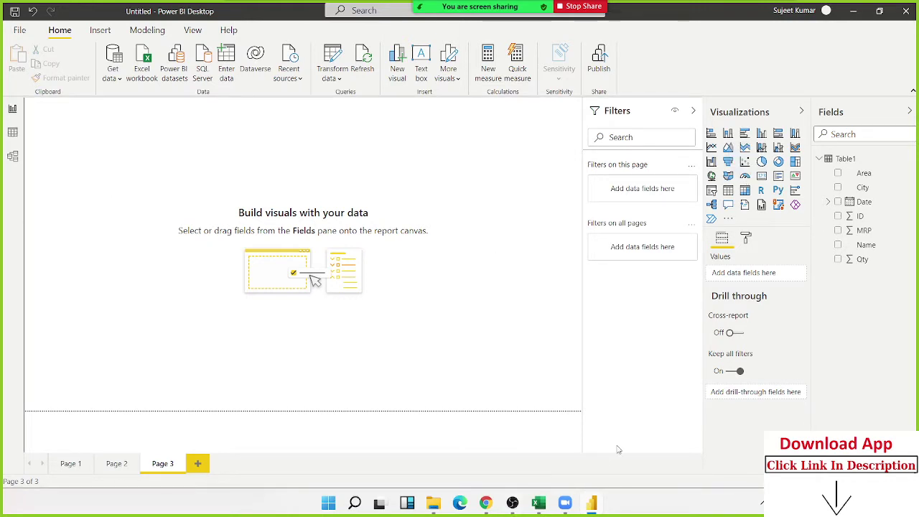
Step: Add an enlarged gauge to Page 3 showing total Qty at 38K
{"action": "left_click", "coordinate": [744, 176]}
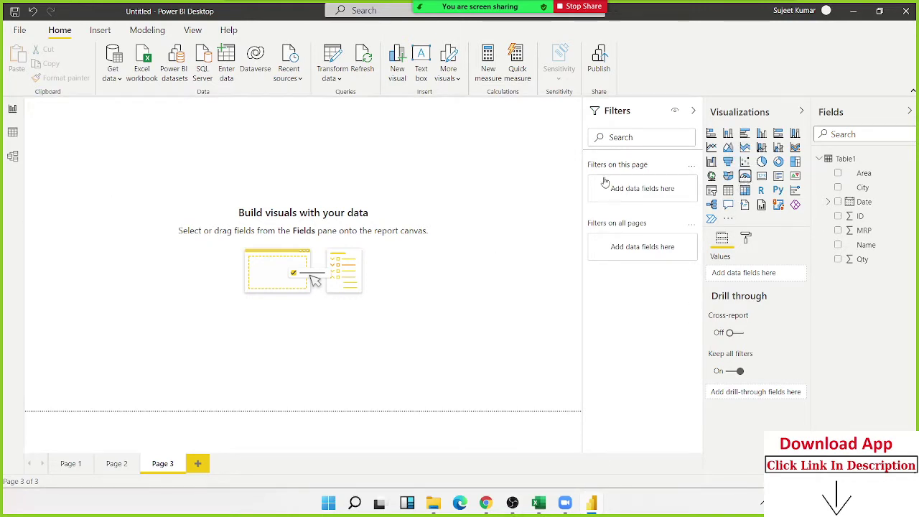
{"action": "left_click_drag", "start_coordinate": [862, 259], "coordinate": [83, 176]}
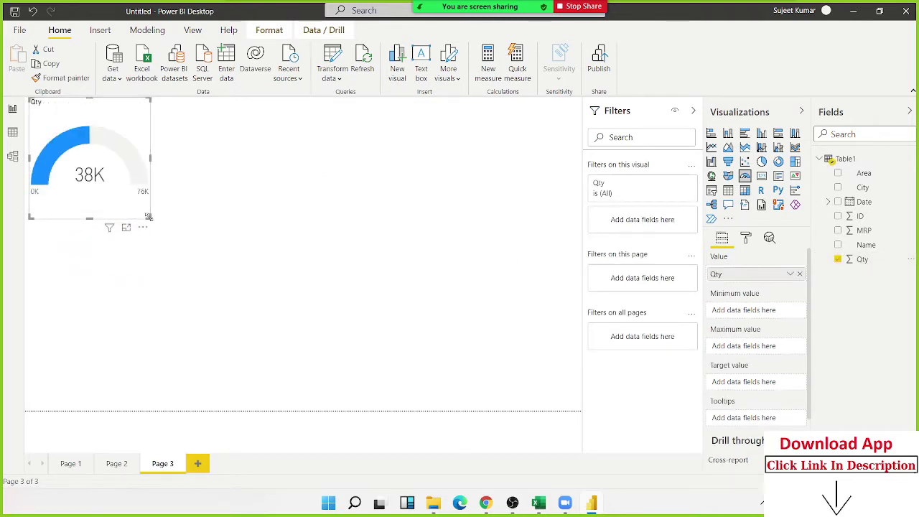
{"action": "left_click_drag", "start_coordinate": [150, 217], "coordinate": [206, 224]}
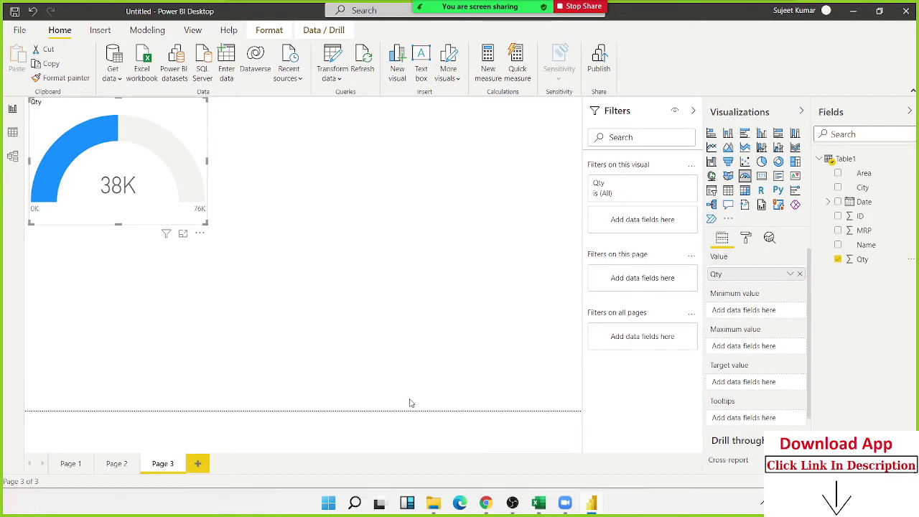
Step: Create a new measure named Target equal to 50000
{"action": "left_click", "coordinate": [489, 75]}
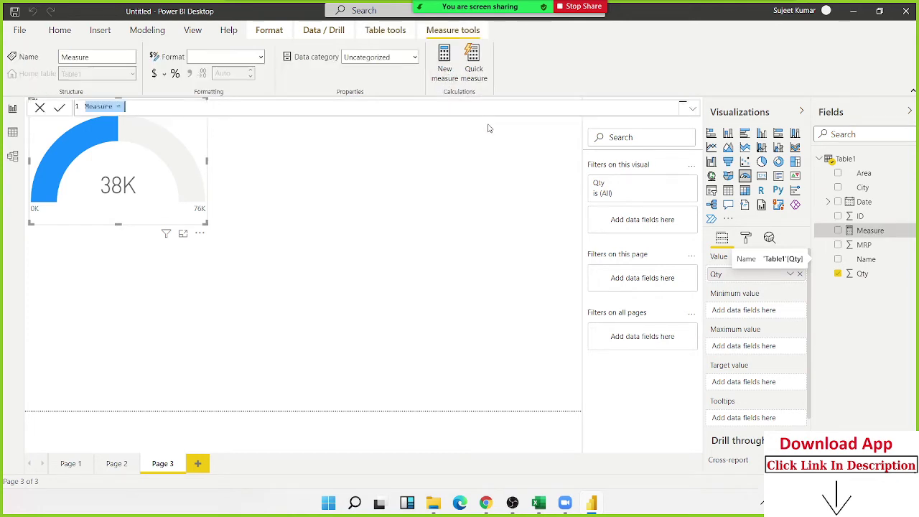
{"action": "double_click", "coordinate": [90, 104]}
{"action": "type", "text": "Target"}
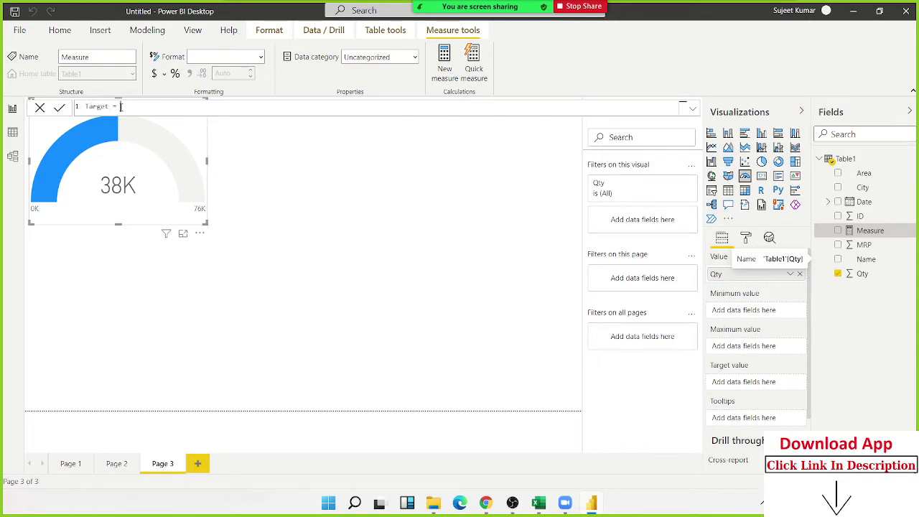
{"action": "type", "text": "0000"}
{"action": "key", "text": "Return"}
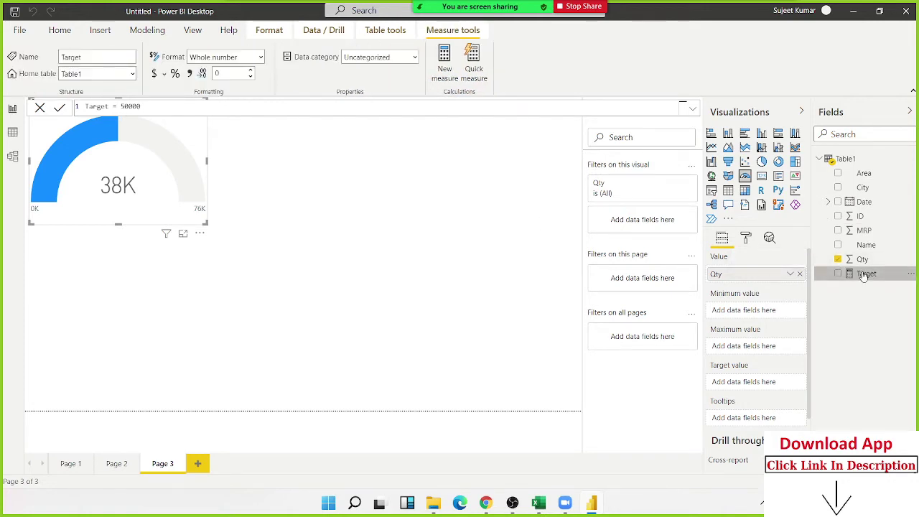
Step: Use Target as the gauge's target value, marking 50K against Qty
{"action": "left_click_drag", "start_coordinate": [864, 277], "coordinate": [735, 391]}
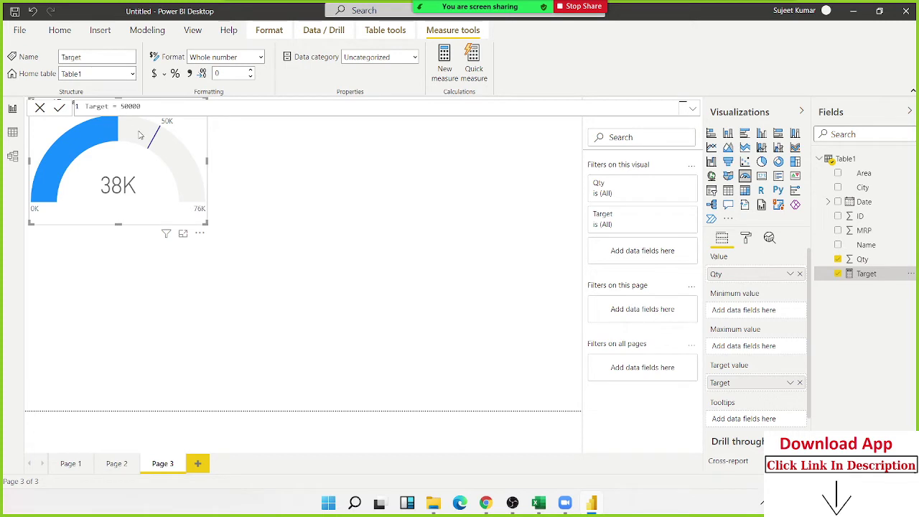
{"action": "mouse_move", "coordinate": [140, 135]}
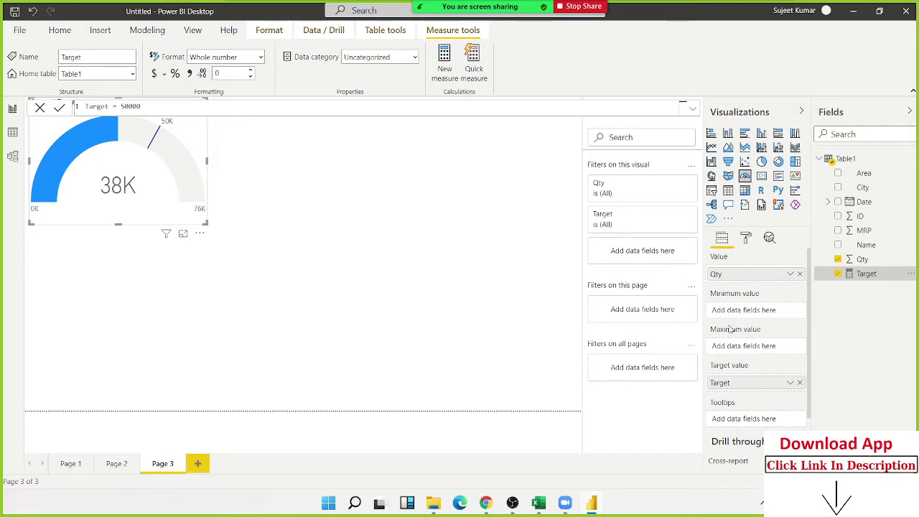
{"action": "scroll", "coordinate": [729, 330], "scroll_direction": "down", "scroll_amount": 2}
{"action": "scroll", "coordinate": [731, 367], "scroll_direction": "up", "scroll_amount": 2}
Step: Set the gauge axis minimum to 5000 and maximum to 90000
{"action": "left_click", "coordinate": [746, 242]}
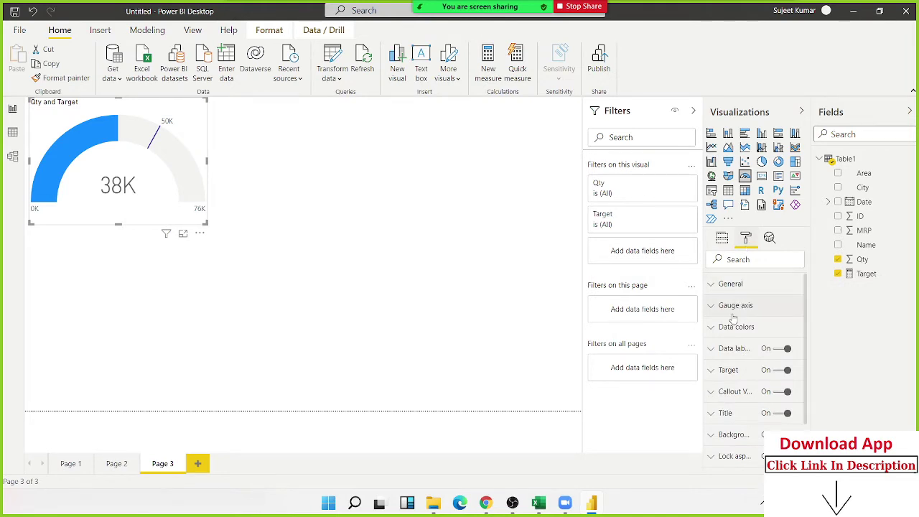
{"action": "left_click", "coordinate": [732, 308]}
{"action": "left_click", "coordinate": [733, 307]}
{"action": "left_click", "coordinate": [732, 307]}
{"action": "left_click", "coordinate": [738, 341]}
{"action": "type", "text": "5000"}
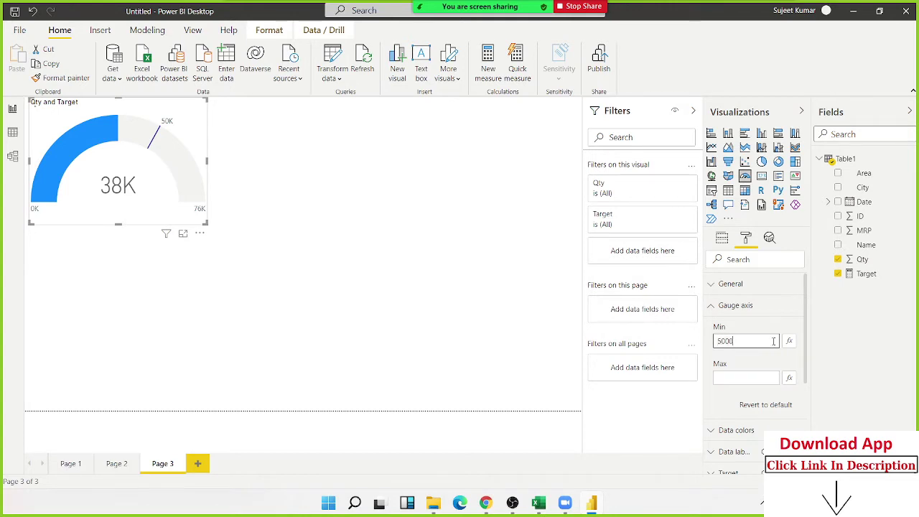
{"action": "key", "text": "Return"}
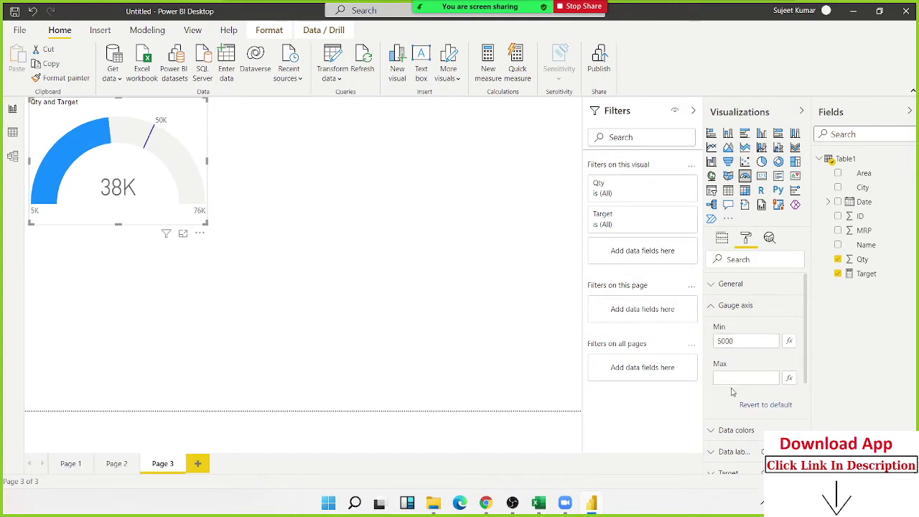
{"action": "left_click", "coordinate": [742, 379]}
{"action": "type", "text": "0000"}
{"action": "key", "text": "Return"}
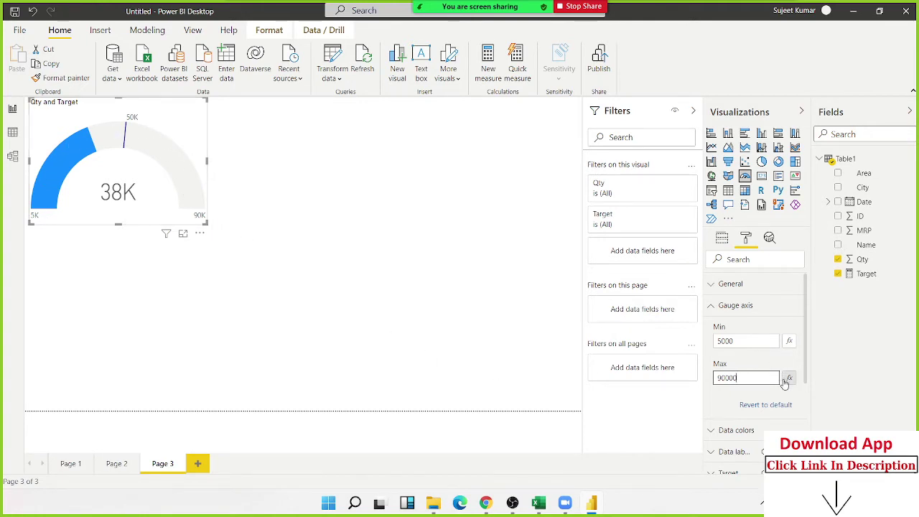
{"action": "left_click", "coordinate": [711, 305]}
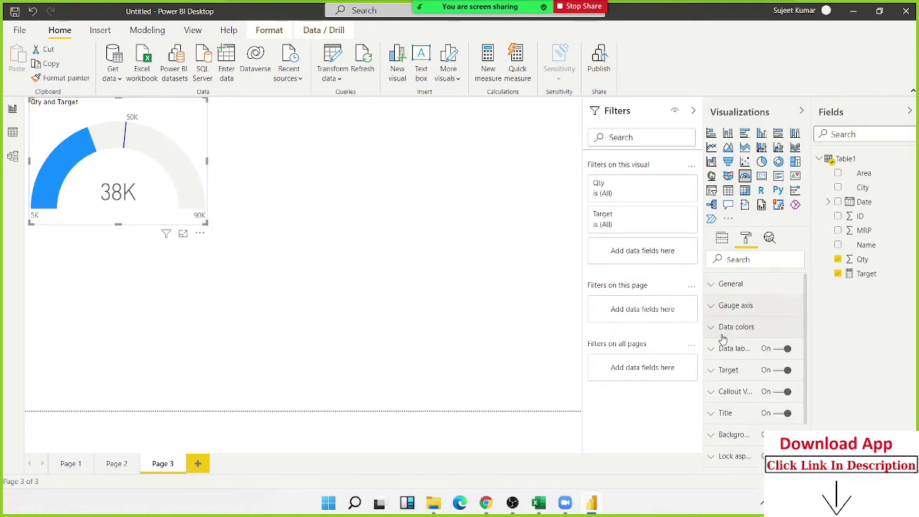
Step: In Data colors, make the gauge fill black and the target line red
{"action": "left_click", "coordinate": [720, 333]}
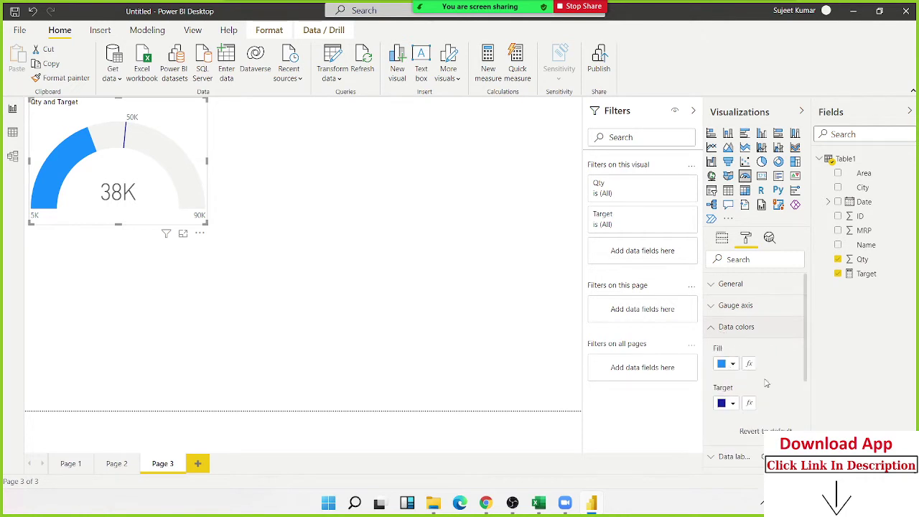
{"action": "left_click", "coordinate": [731, 367]}
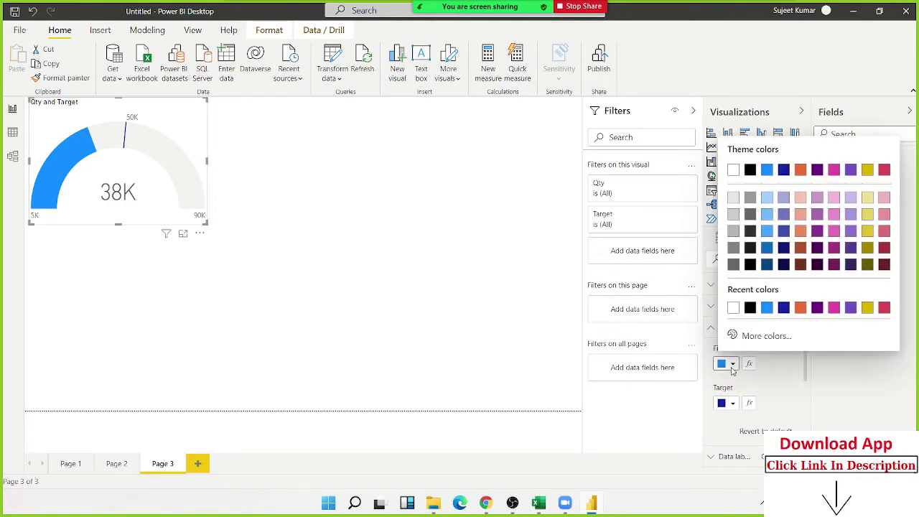
{"action": "left_click", "coordinate": [749, 170]}
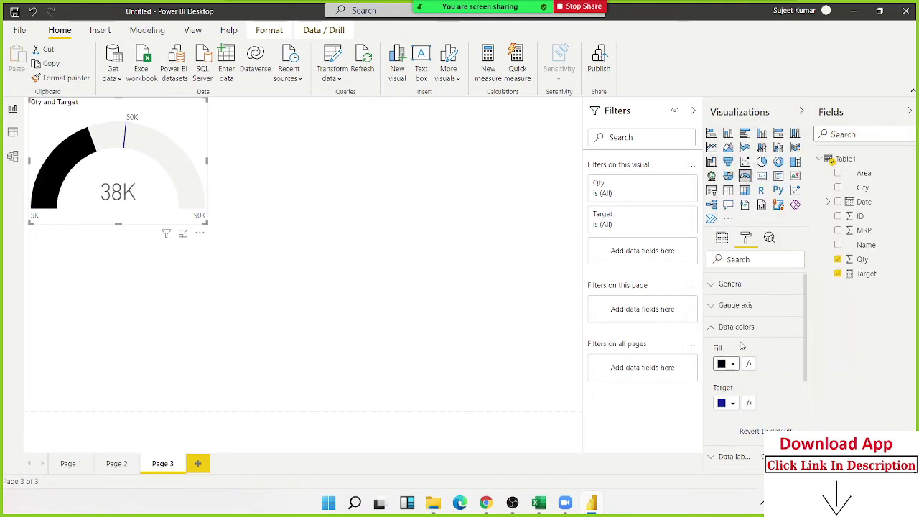
{"action": "left_click", "coordinate": [732, 403]}
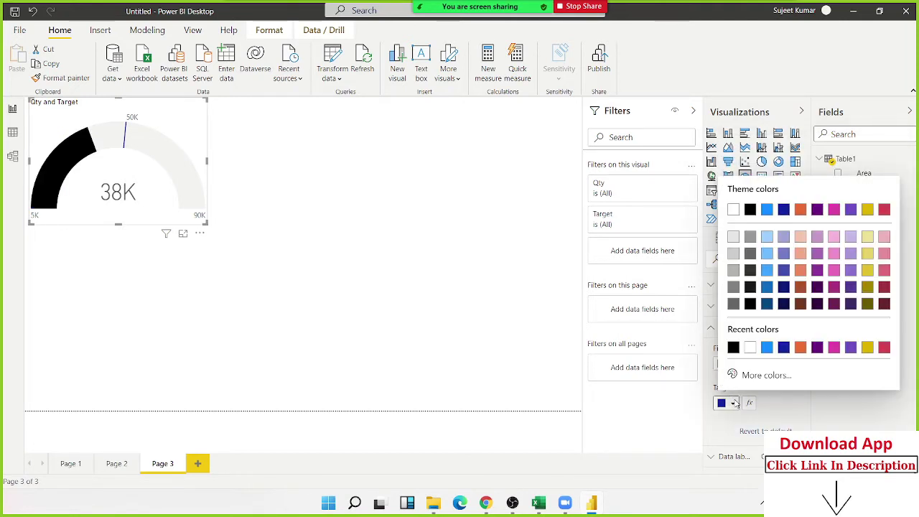
{"action": "left_click", "coordinate": [884, 210]}
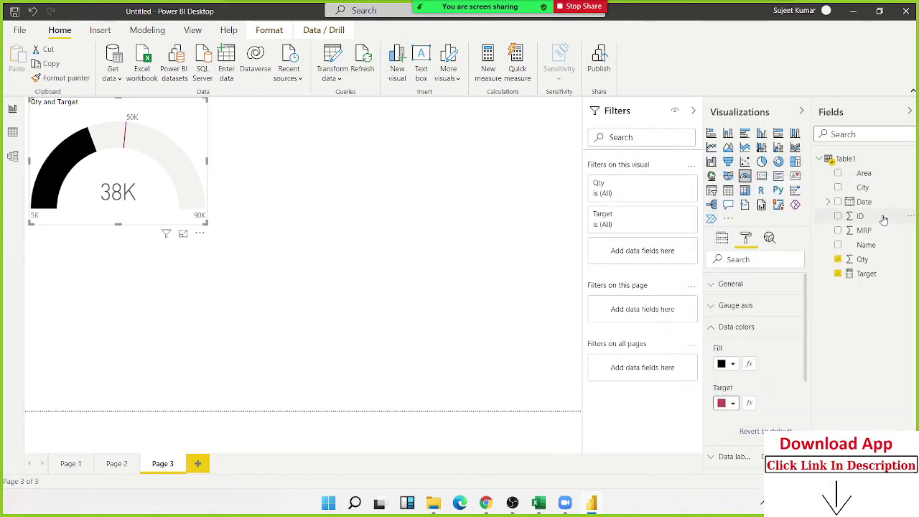
{"action": "left_click", "coordinate": [715, 328]}
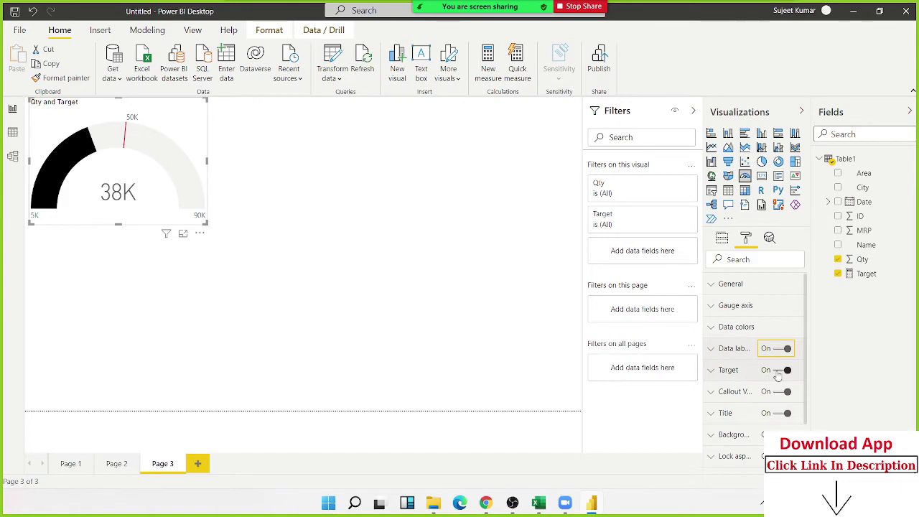
{"action": "left_click", "coordinate": [777, 372]}
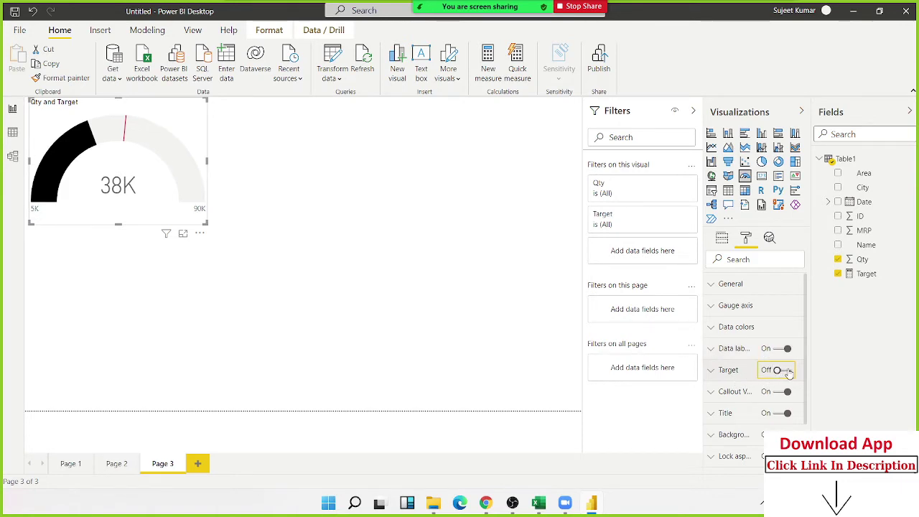
{"action": "left_click", "coordinate": [788, 372]}
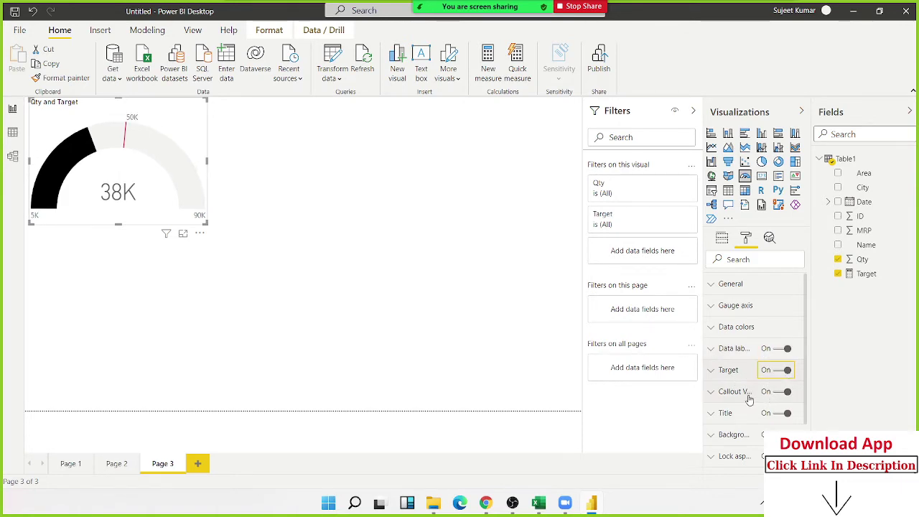
{"action": "scroll", "coordinate": [751, 399], "scroll_direction": "down", "scroll_amount": 1}
{"action": "left_click", "coordinate": [713, 288]}
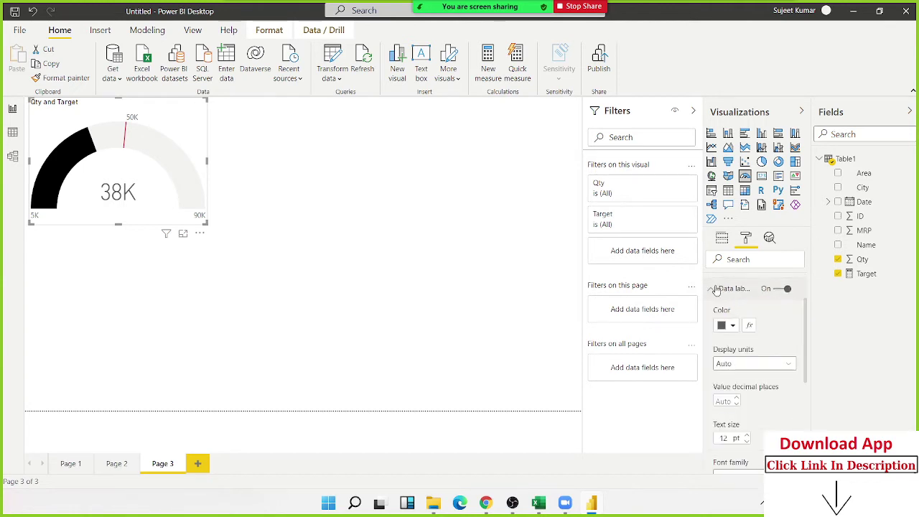
{"action": "scroll", "coordinate": [757, 385], "scroll_direction": "down", "scroll_amount": 1}
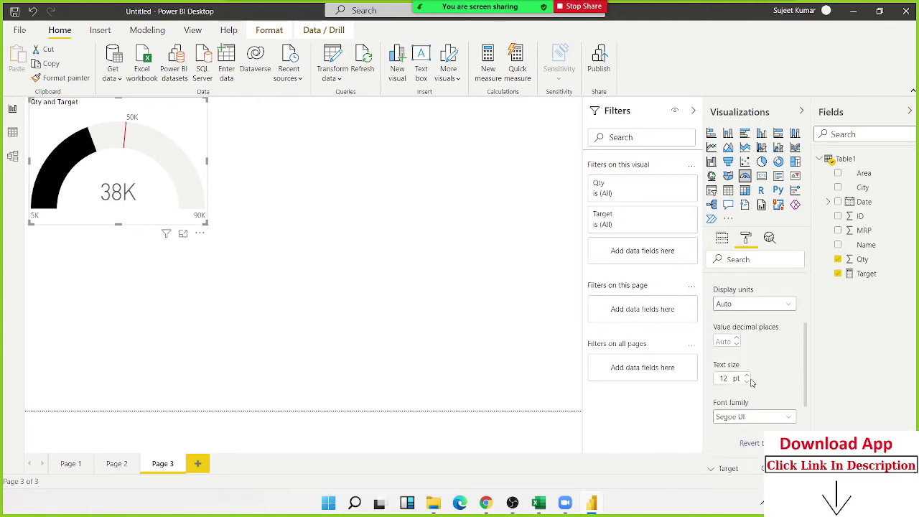
{"action": "left_click", "coordinate": [730, 307]}
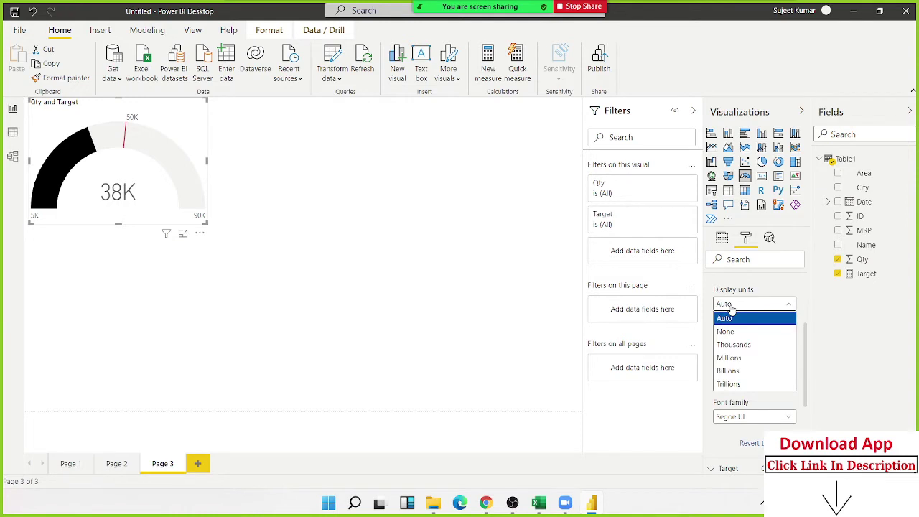
{"action": "left_click", "coordinate": [732, 333]}
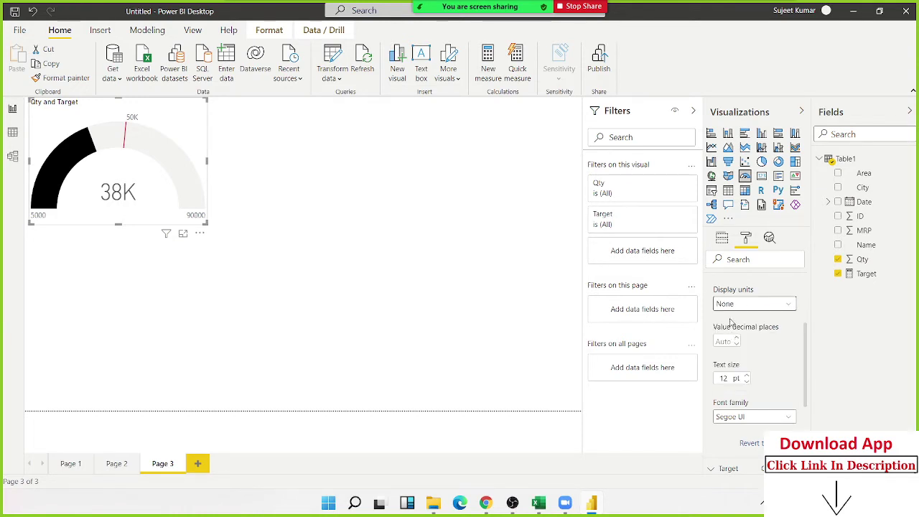
{"action": "scroll", "coordinate": [720, 308], "scroll_direction": "up", "scroll_amount": 2}
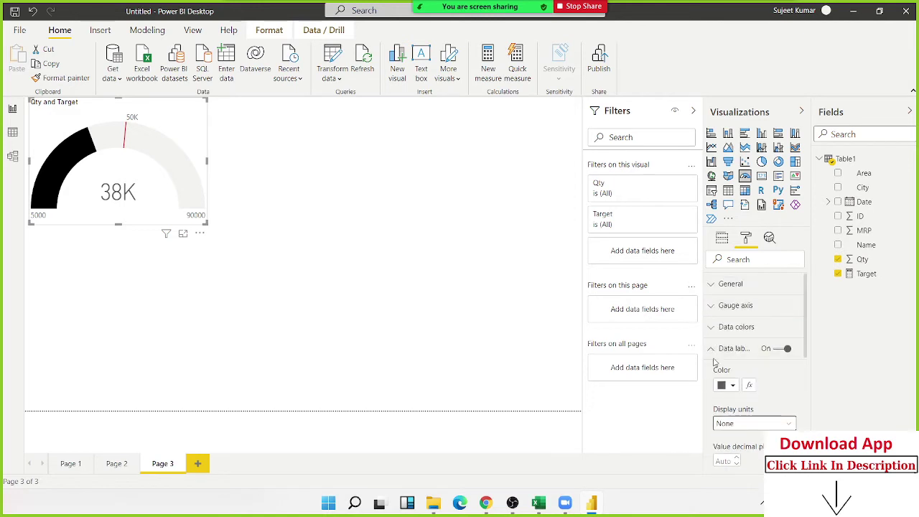
{"action": "left_click", "coordinate": [712, 351]}
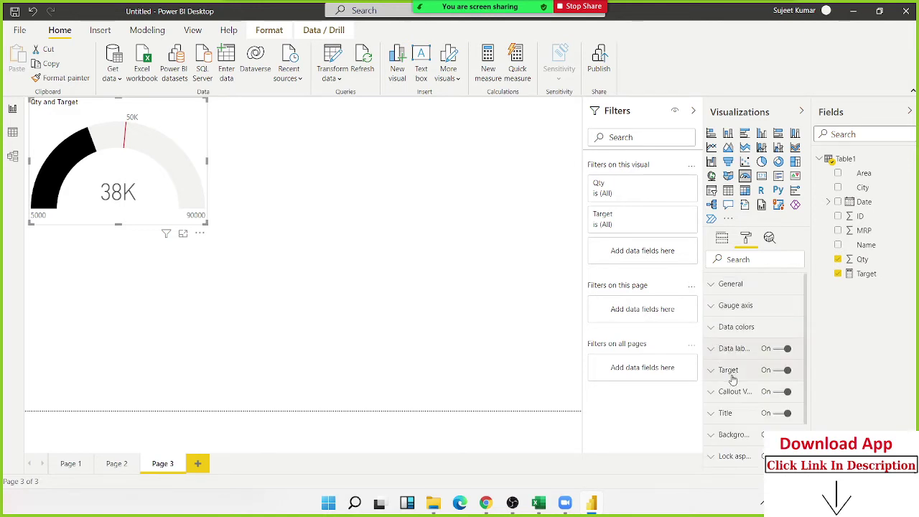
{"action": "left_click", "coordinate": [786, 395]}
{"action": "left_click", "coordinate": [787, 394]}
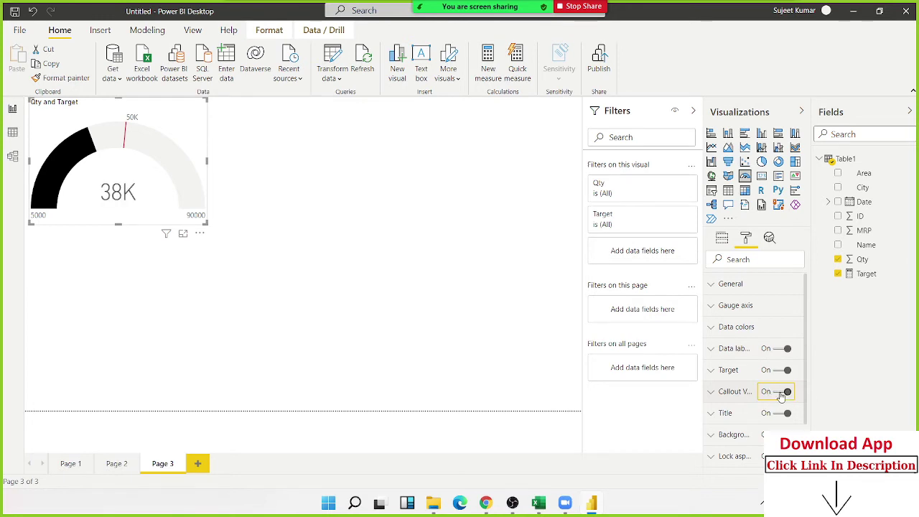
{"action": "left_click", "coordinate": [786, 394]}
{"action": "left_click", "coordinate": [786, 394]}
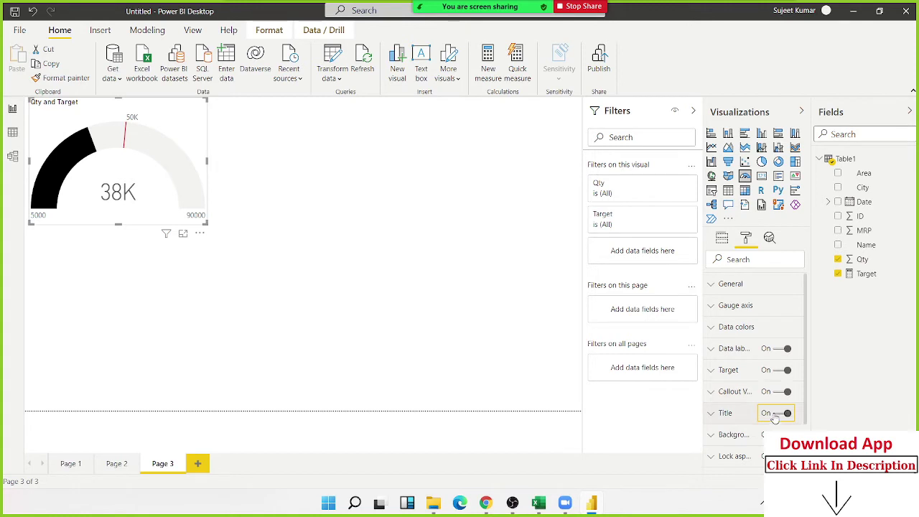
{"action": "left_click", "coordinate": [786, 414]}
{"action": "left_click", "coordinate": [787, 414]}
{"action": "scroll", "coordinate": [754, 373], "scroll_direction": "down", "scroll_amount": 2}
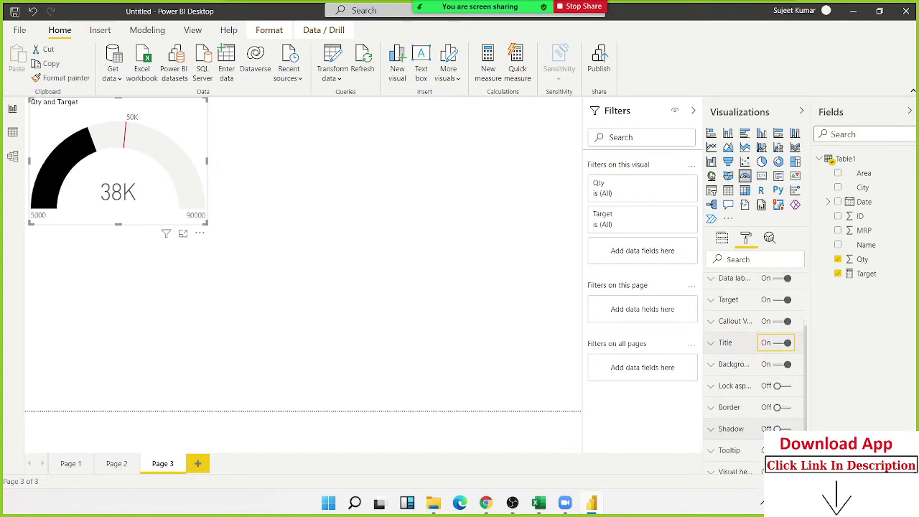
{"action": "scroll", "coordinate": [767, 402], "scroll_direction": "up", "scroll_amount": 3}
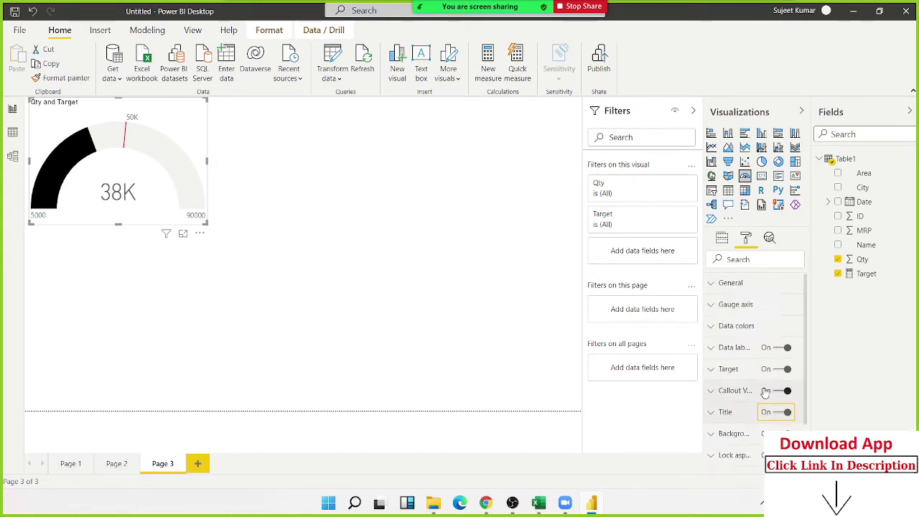
{"action": "left_click", "coordinate": [769, 238]}
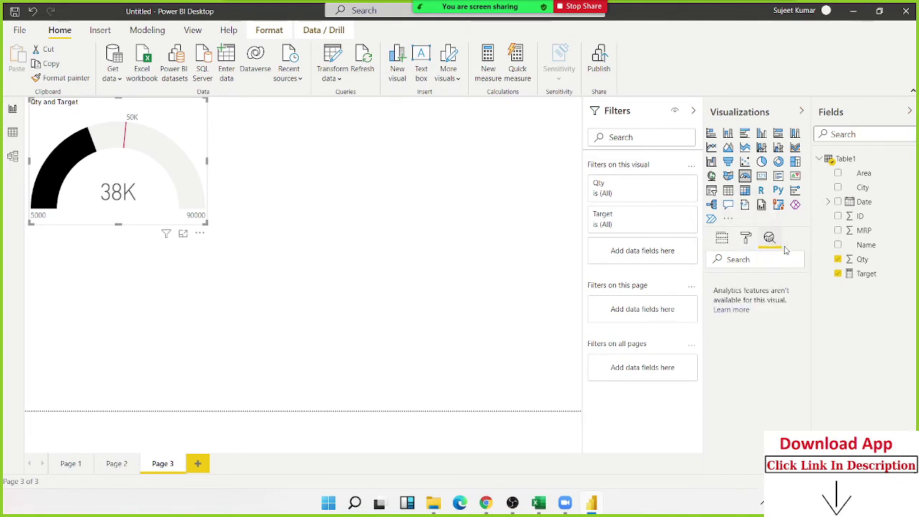
{"action": "left_click", "coordinate": [210, 312]}
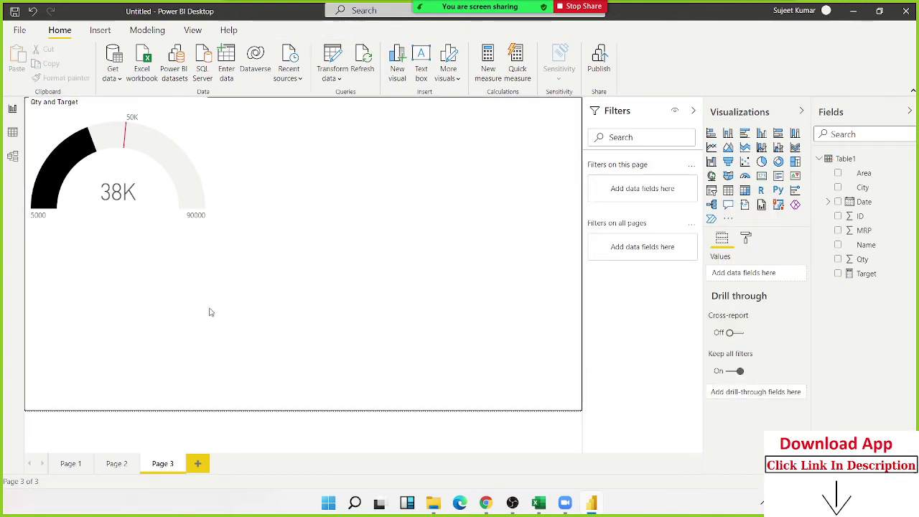
{"action": "left_click", "coordinate": [206, 205]}
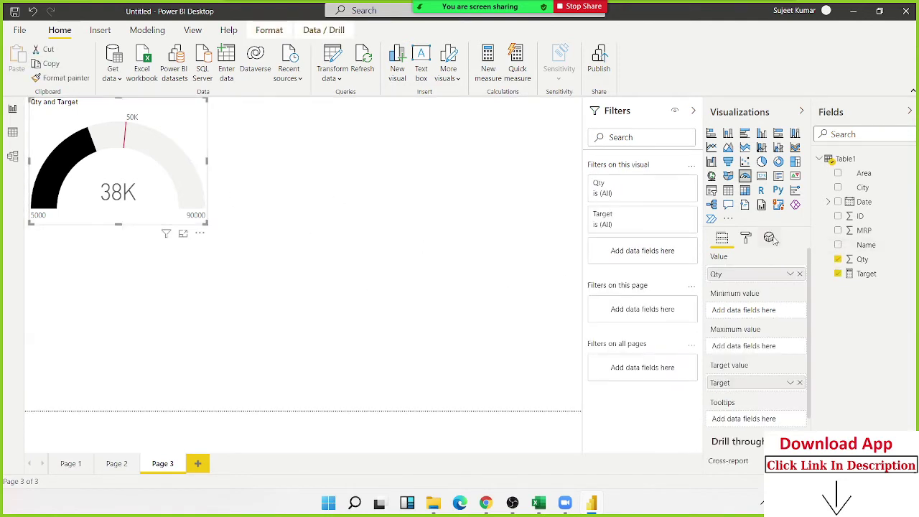
{"action": "left_click", "coordinate": [769, 239]}
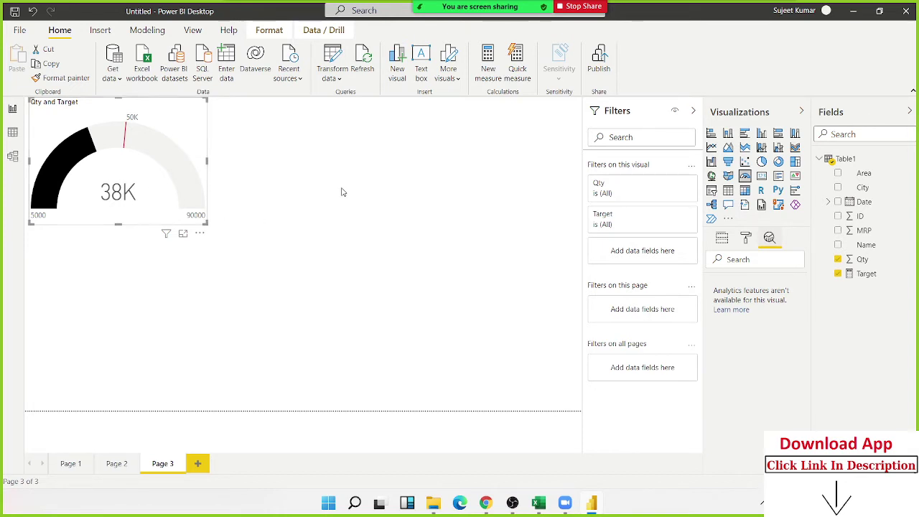
{"action": "left_click", "coordinate": [291, 286]}
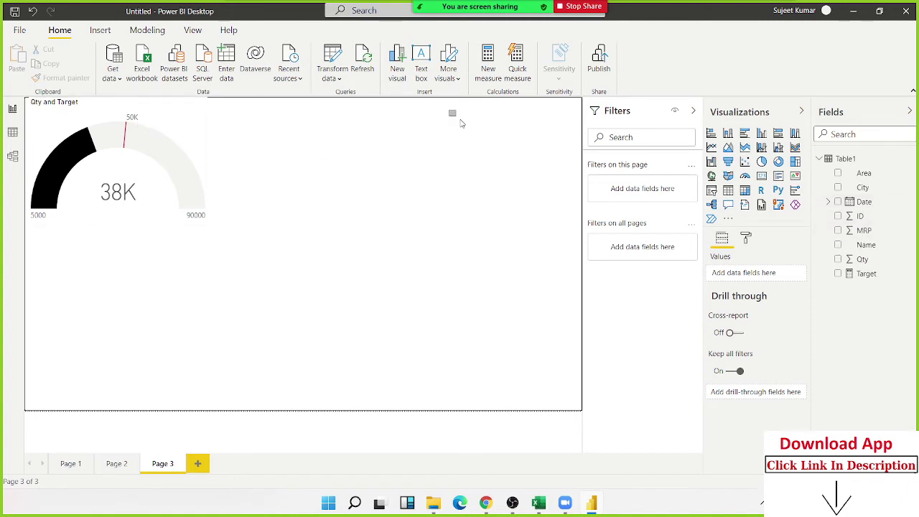
{"action": "left_click_drag", "start_coordinate": [449, 112], "coordinate": [551, 144]}
Step: Insert a text box reading 5000 in Arial Black, size 60
{"action": "left_click", "coordinate": [100, 29]}
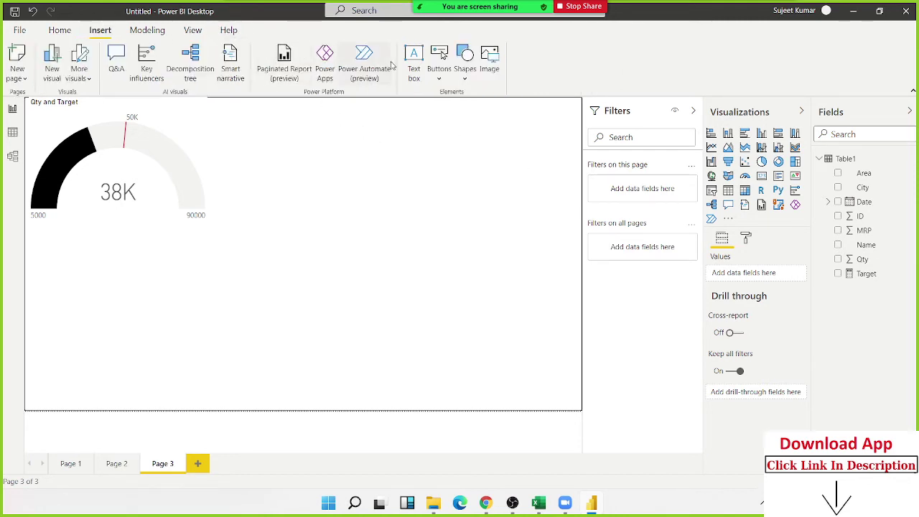
{"action": "left_click", "coordinate": [417, 53]}
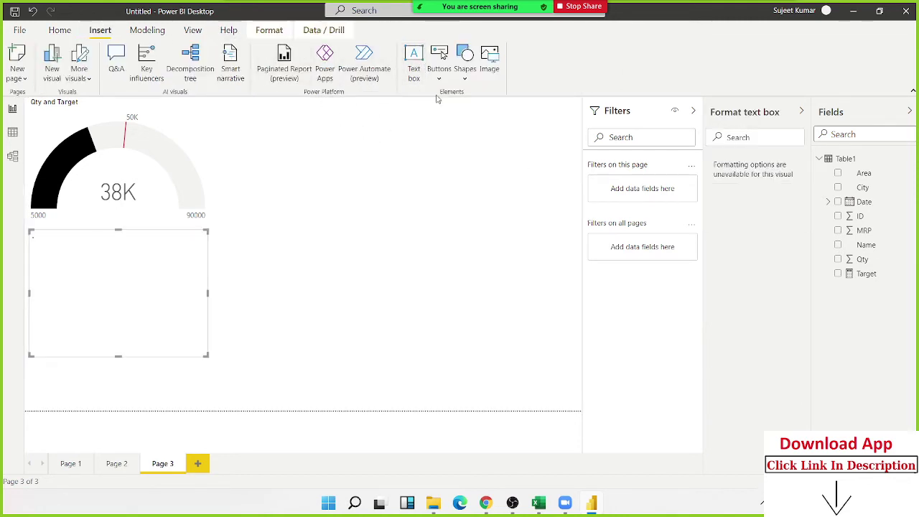
{"action": "left_click", "coordinate": [167, 247]}
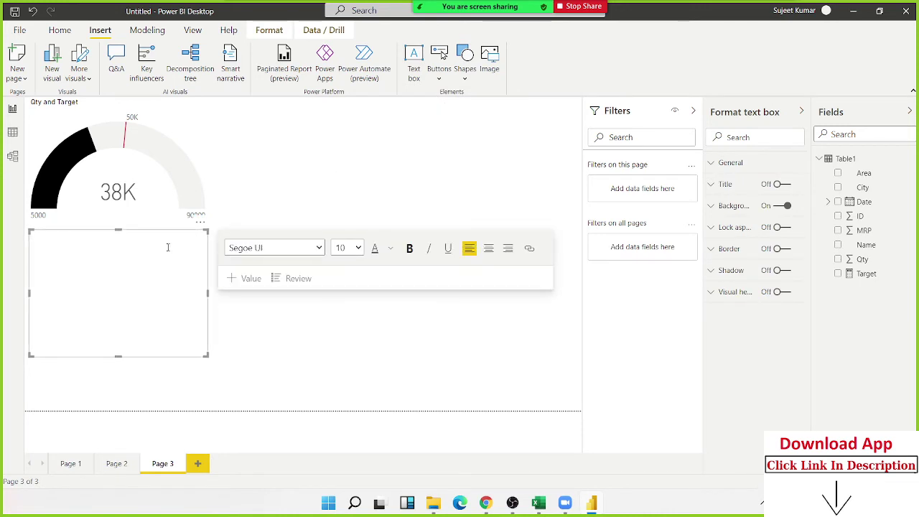
{"action": "type", "text": "5000"}
{"action": "left_click", "coordinate": [320, 248]}
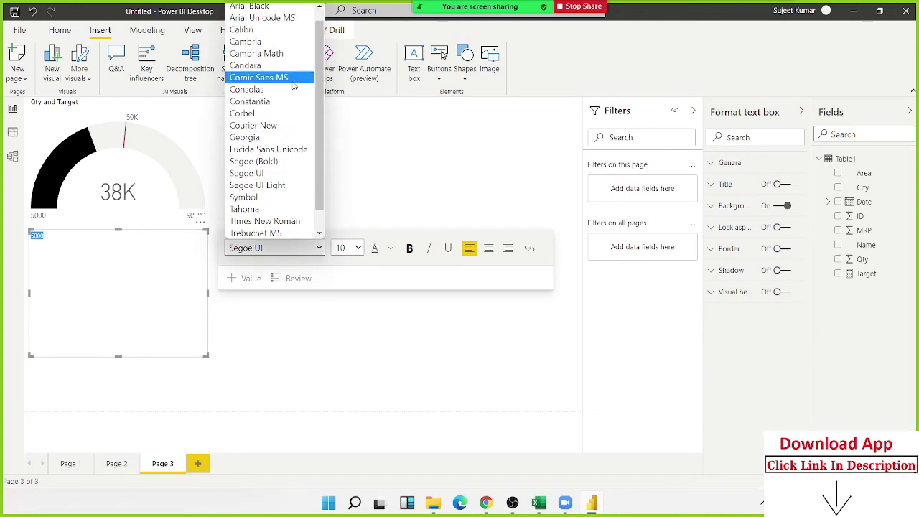
{"action": "left_click", "coordinate": [289, 10]}
{"action": "left_click", "coordinate": [358, 247]}
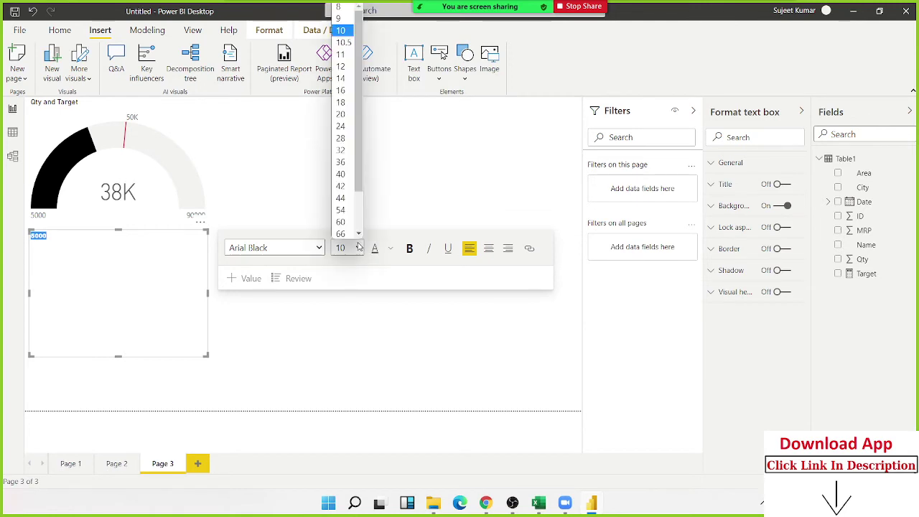
{"action": "left_click", "coordinate": [340, 222]}
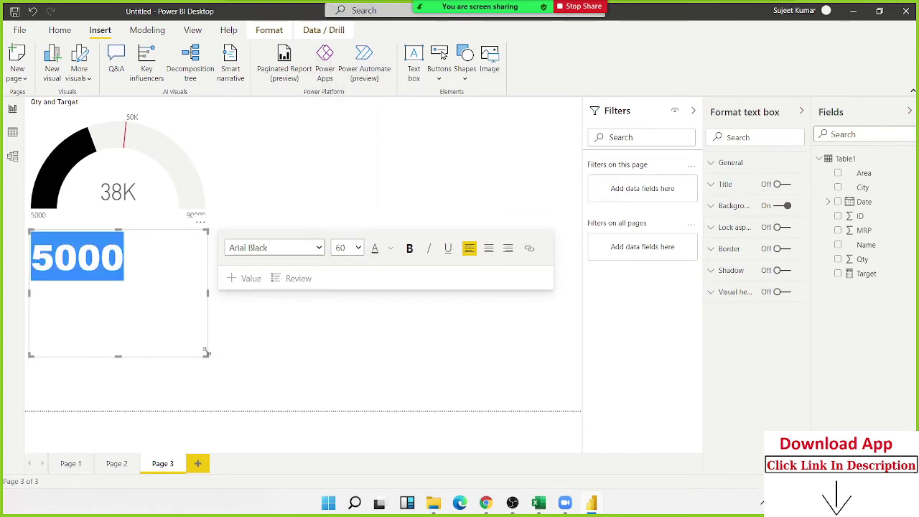
Step: Shrink the 5000 text box and move it to the page's top-right
{"action": "left_click_drag", "start_coordinate": [206, 352], "coordinate": [127, 283]}
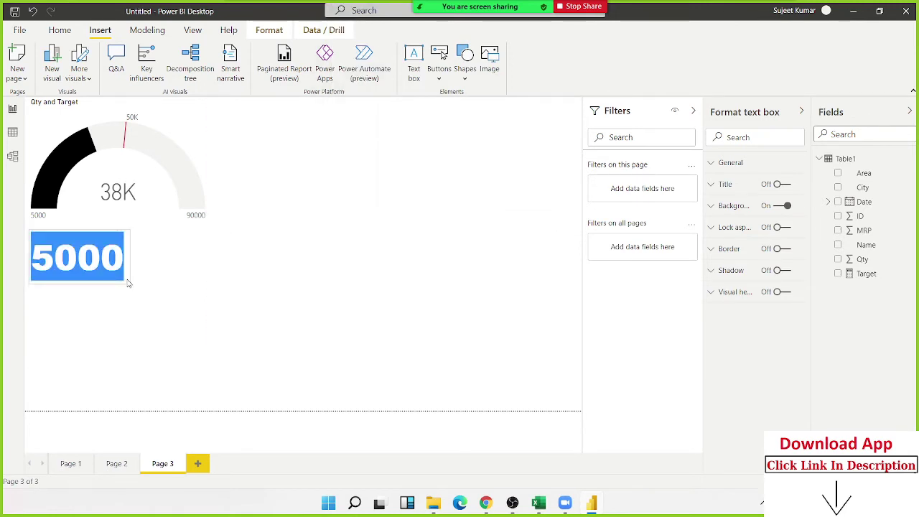
{"action": "mouse_move", "coordinate": [123, 287]}
{"action": "left_mouse_down"}
{"action": "mouse_move", "coordinate": [384, 168]}
{"action": "mouse_move", "coordinate": [571, 159]}
{"action": "left_mouse_up"}
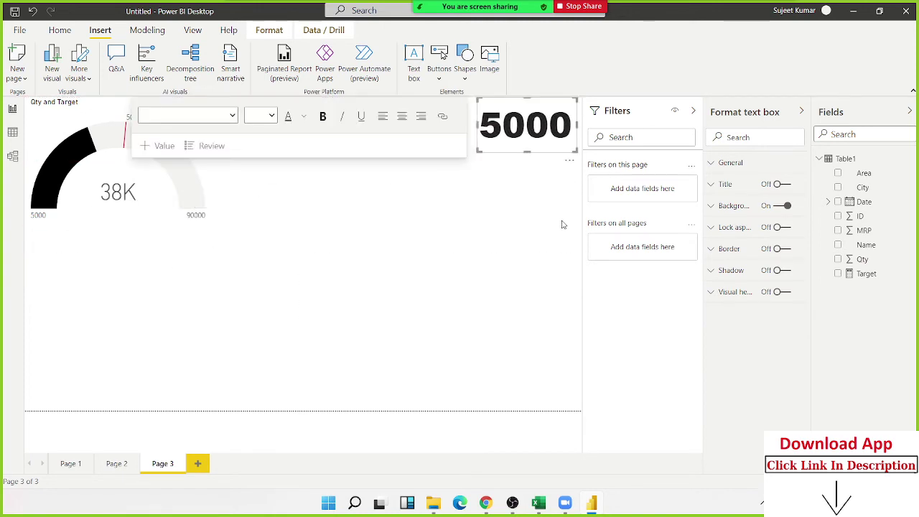
{"action": "left_click", "coordinate": [563, 225]}
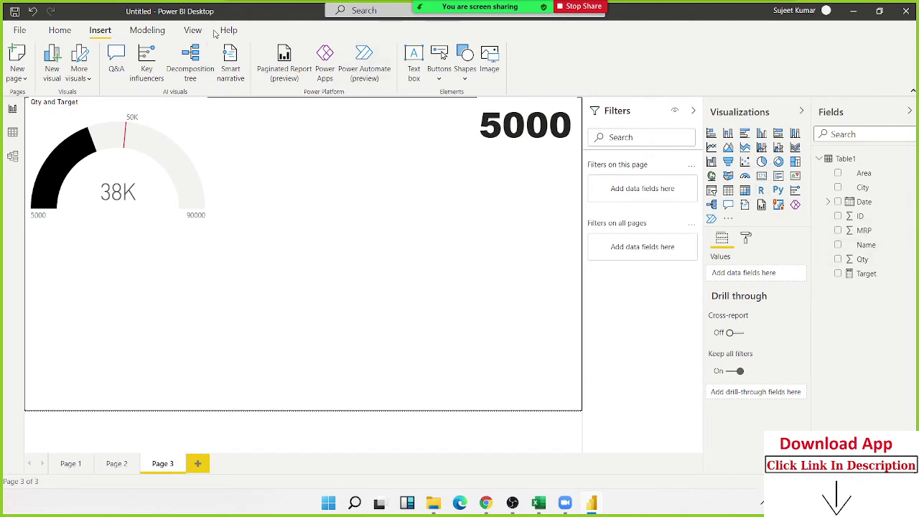
{"action": "left_click", "coordinate": [60, 30]}
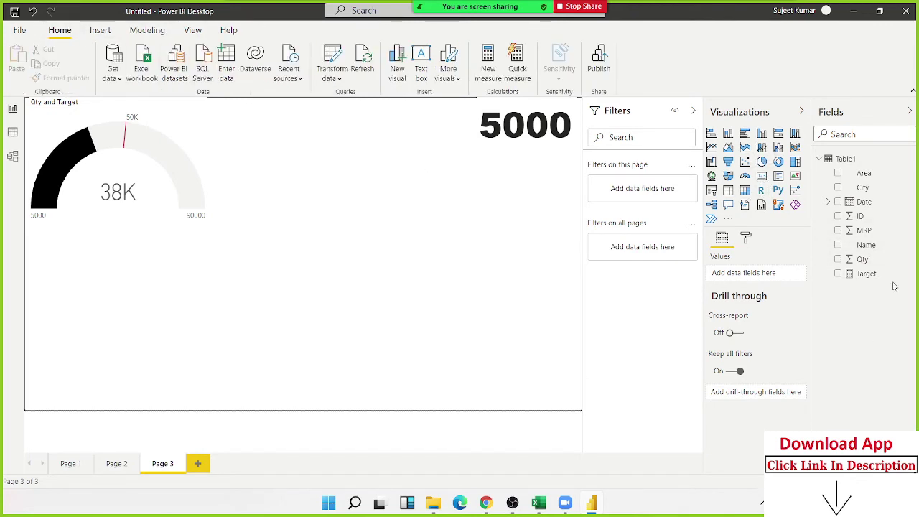
Step: Create the measure Total_Sales_Qty = SUM(Table1[Qty]) and chart it on the page
{"action": "left_click_drag", "start_coordinate": [831, 273], "coordinate": [363, 150]}
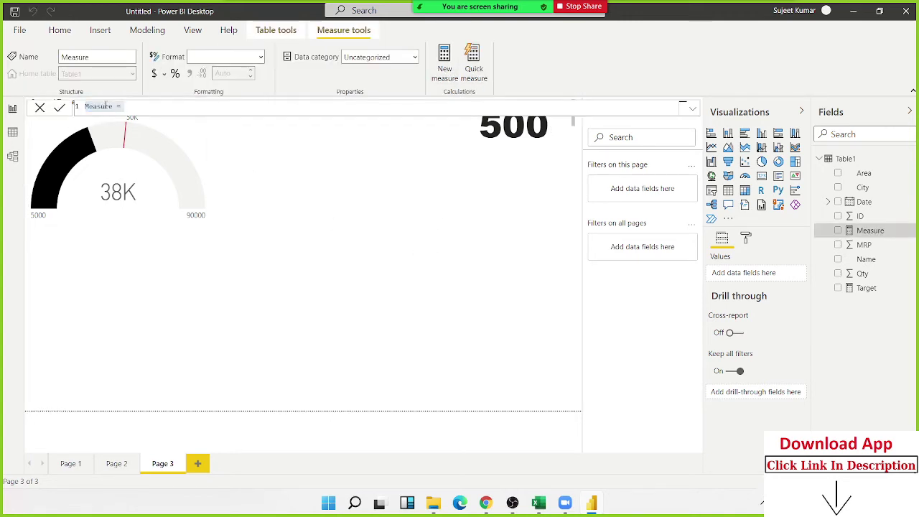
{"action": "double_click", "coordinate": [105, 105]}
{"action": "type", "text": "1"}
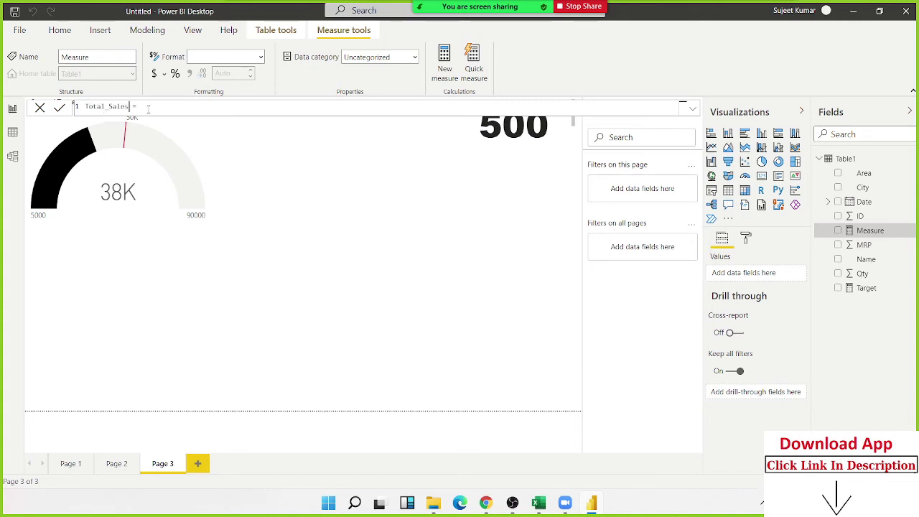
{"action": "type", "text": " _Qty"}
{"action": "type", "text": "SUM"}
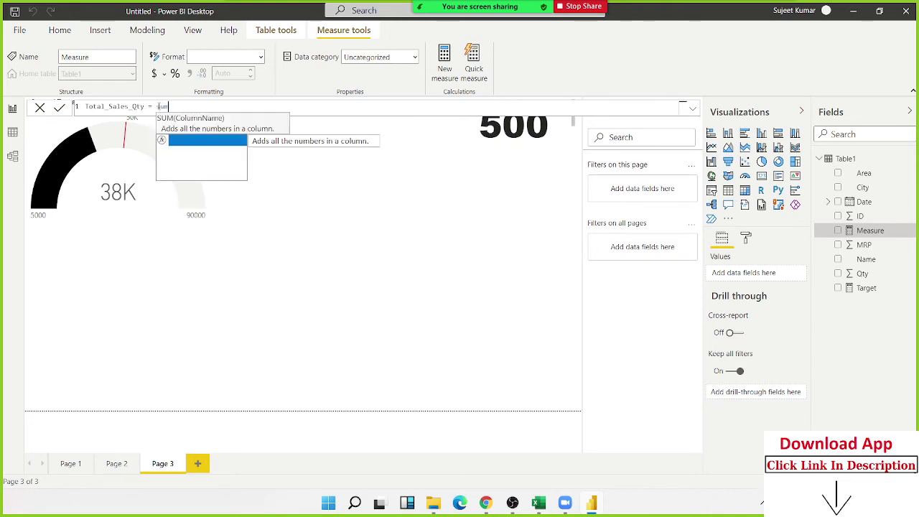
{"action": "type", "text": "("}
{"action": "key", "text": "Down"}
{"action": "key", "text": "Down"}
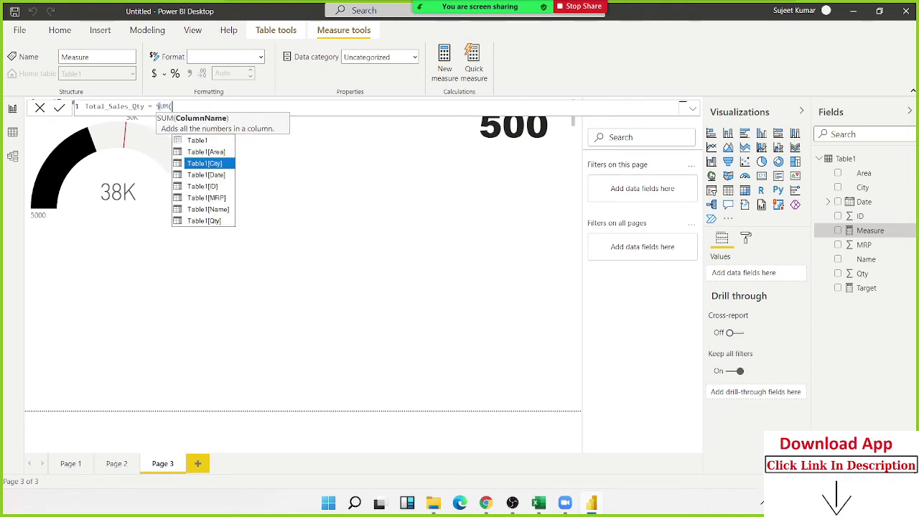
{"action": "key", "text": "Down"}
{"action": "key", "text": "Down"}
{"action": "key", "text": "Down"}
{"action": "key", "text": "Down"}
{"action": "key", "text": "Down"}
{"action": "key", "text": "Tab"}
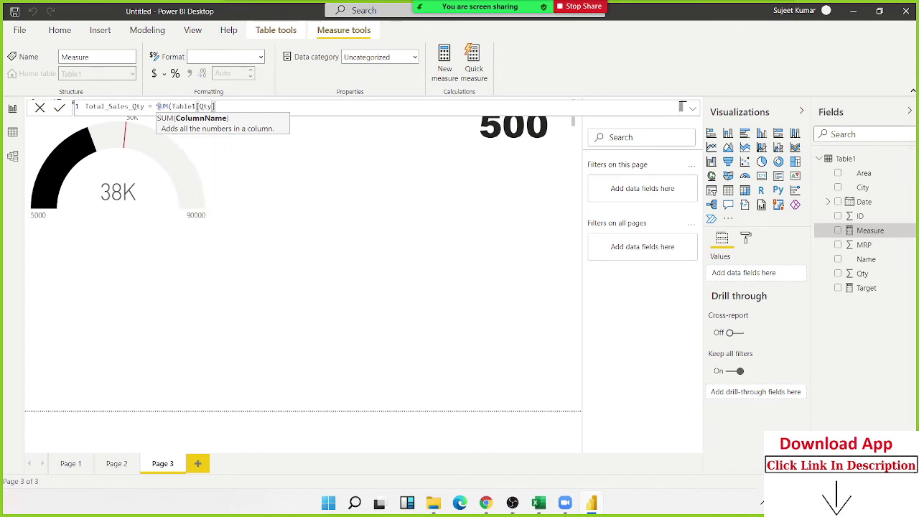
{"action": "type", "text": ")"}
{"action": "key", "text": "Return"}
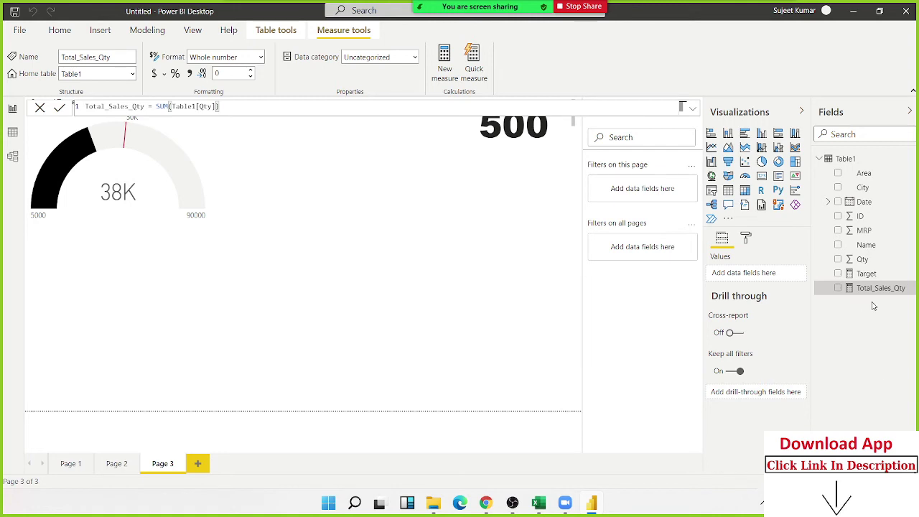
{"action": "left_click_drag", "start_coordinate": [894, 290], "coordinate": [496, 297]}
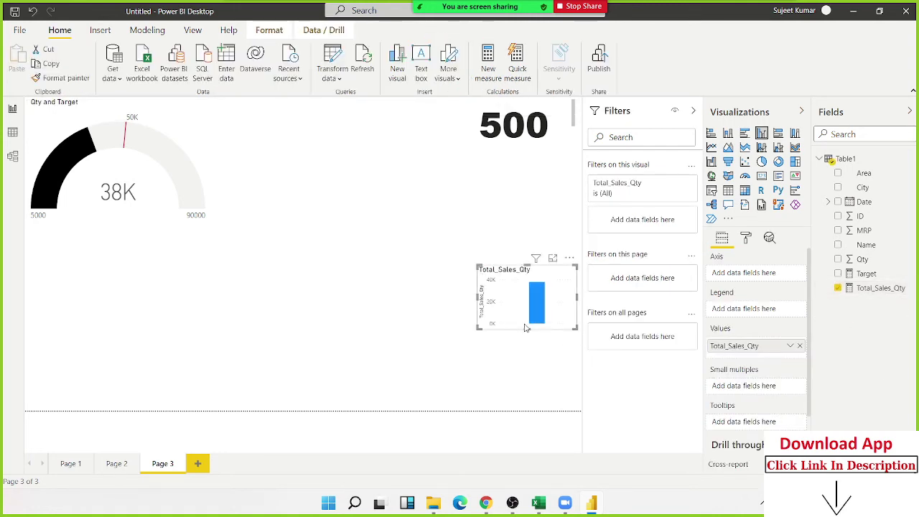
Step: Replace the trial table with a card showing Total_Sales_Qty (38K) below the 5000 label
{"action": "left_click", "coordinate": [729, 191]}
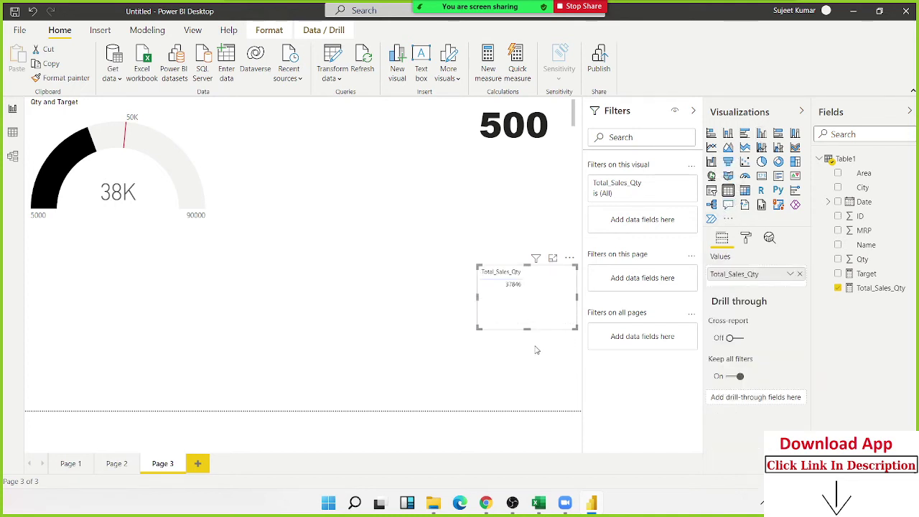
{"action": "key", "text": "Delete"}
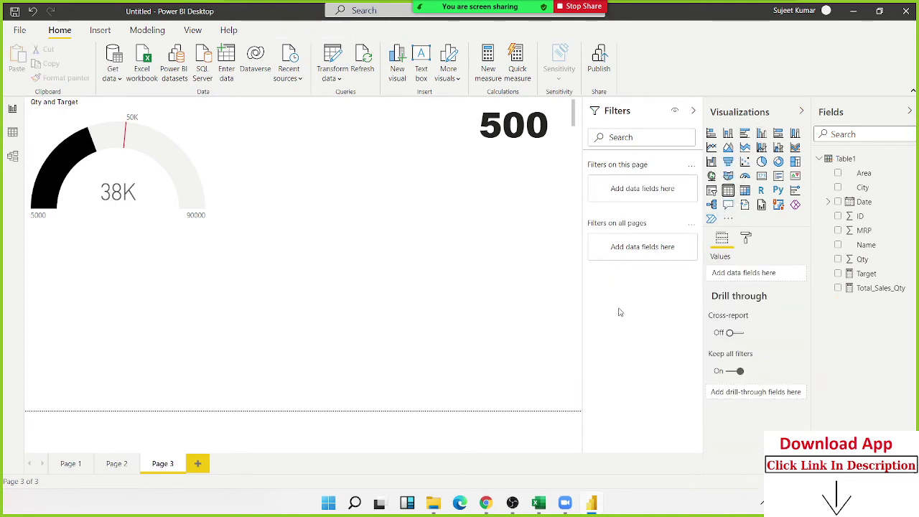
{"action": "left_click", "coordinate": [762, 177]}
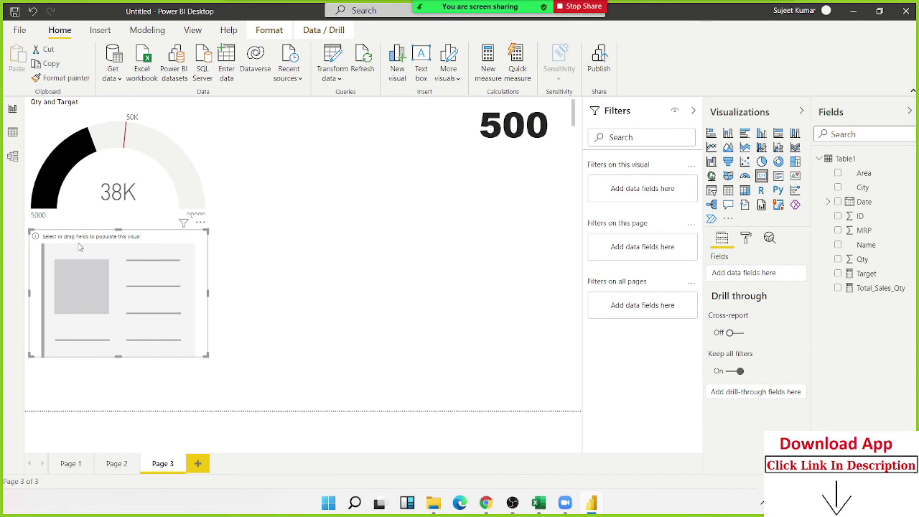
{"action": "left_click_drag", "start_coordinate": [80, 247], "coordinate": [448, 179]}
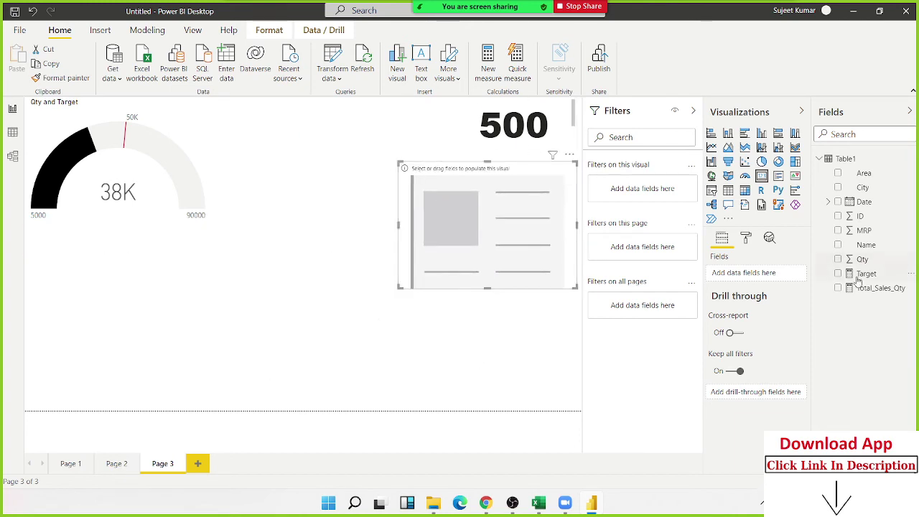
{"action": "left_click_drag", "start_coordinate": [876, 287], "coordinate": [499, 224]}
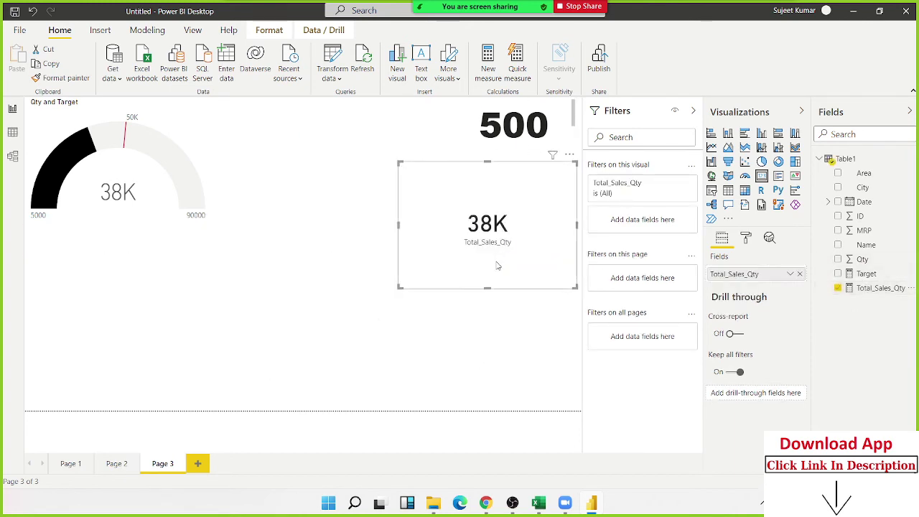
{"action": "left_click", "coordinate": [748, 240]}
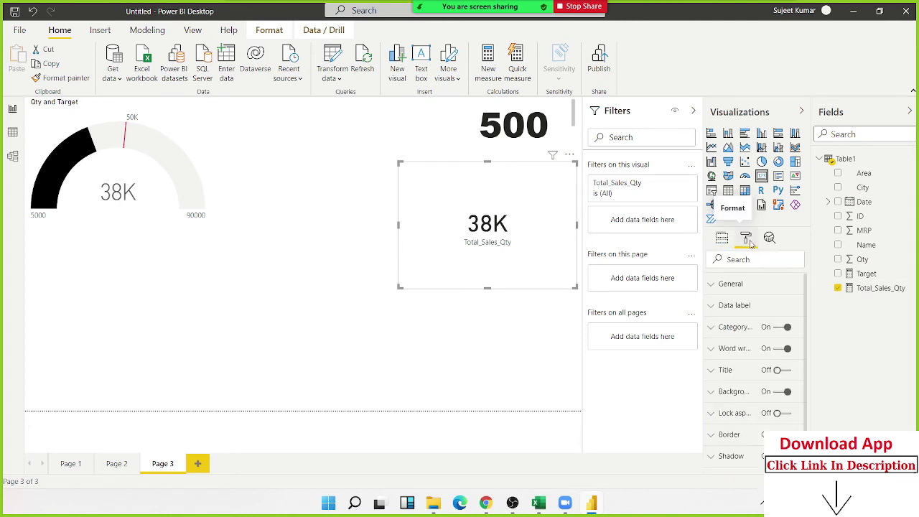
Step: Set the card's display units to None so it shows 37846
{"action": "left_click", "coordinate": [751, 306]}
{"action": "scroll", "coordinate": [754, 323], "scroll_direction": "down", "scroll_amount": 3}
{"action": "scroll", "coordinate": [743, 328], "scroll_direction": "up", "scroll_amount": 2}
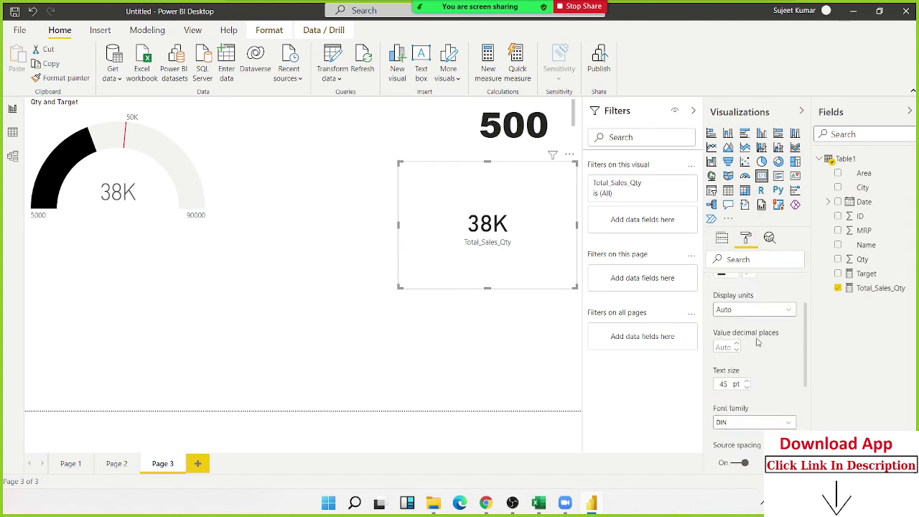
{"action": "left_click", "coordinate": [741, 325]}
{"action": "left_click", "coordinate": [722, 348]}
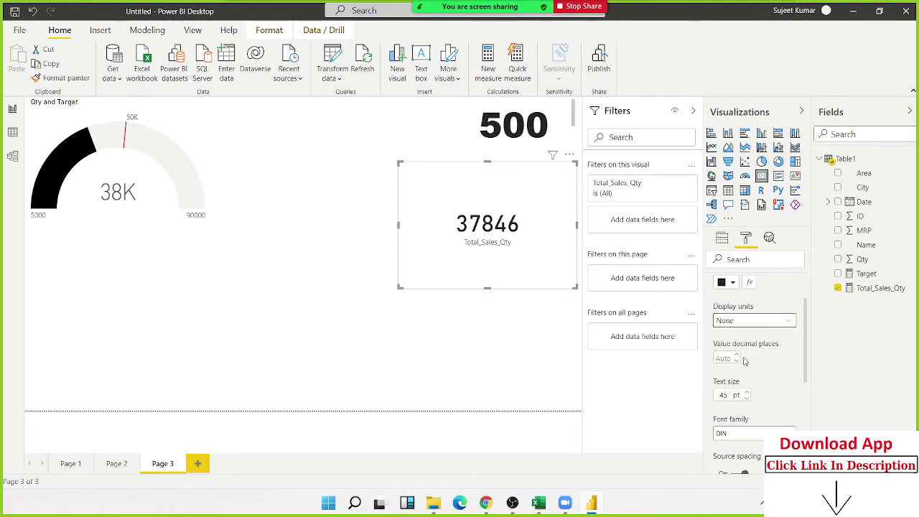
{"action": "scroll", "coordinate": [744, 361], "scroll_direction": "down", "scroll_amount": 5}
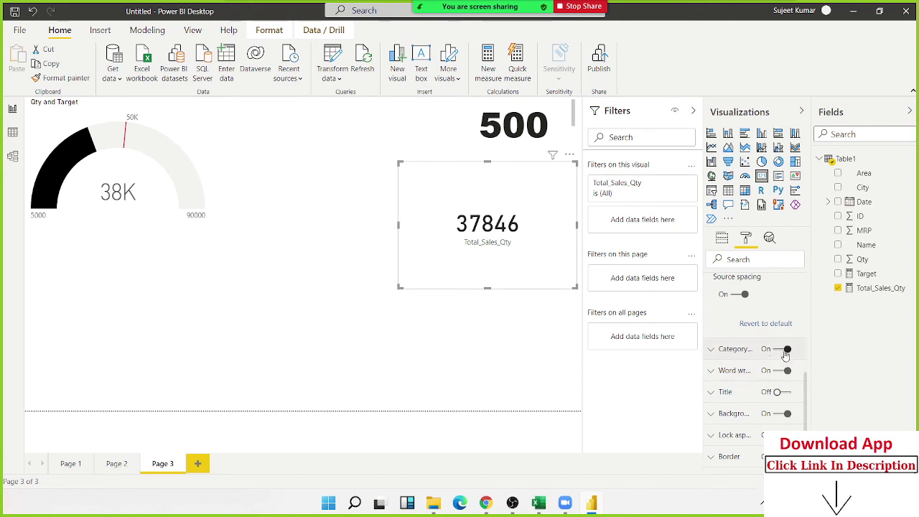
{"action": "scroll", "coordinate": [786, 356], "scroll_direction": "down", "scroll_amount": 1}
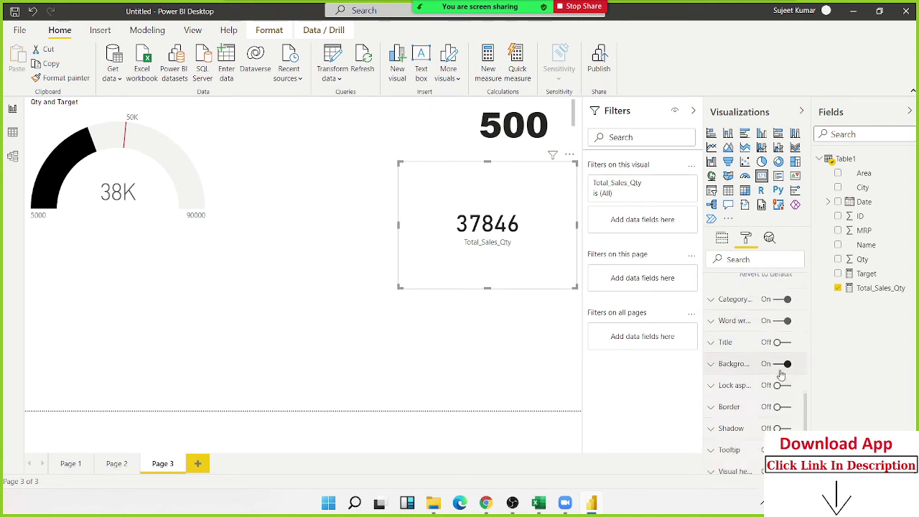
Step: Give the Total_Sales_Qty card a black background
{"action": "left_click", "coordinate": [725, 363]}
{"action": "left_click", "coordinate": [733, 397]}
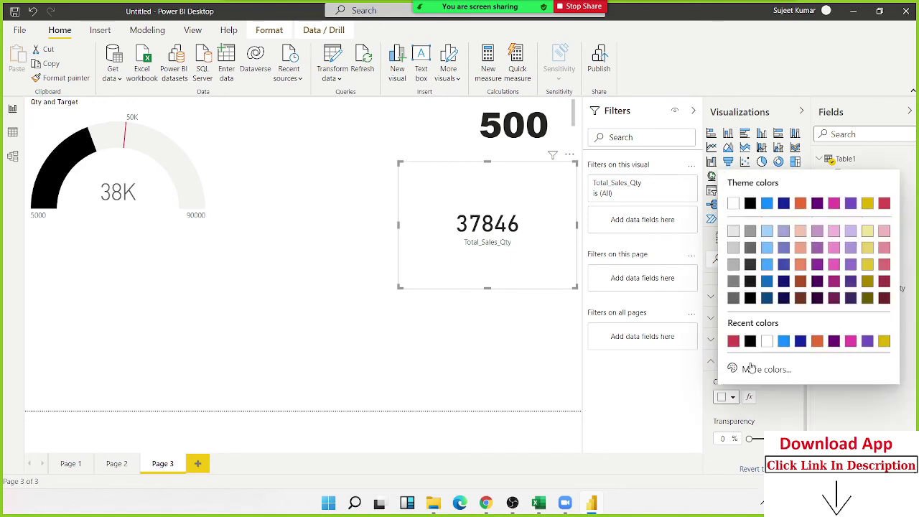
{"action": "left_click", "coordinate": [753, 207]}
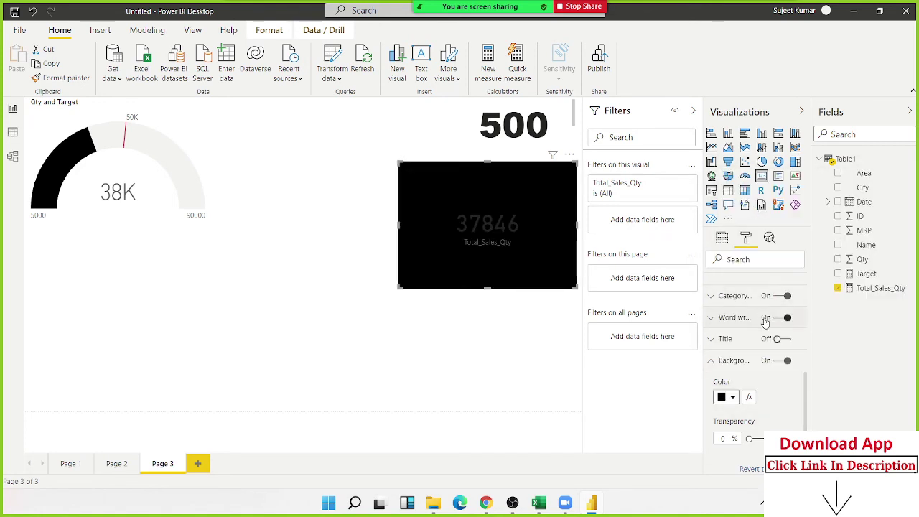
{"action": "scroll", "coordinate": [765, 323], "scroll_direction": "up", "scroll_amount": 1}
{"action": "scroll", "coordinate": [754, 352], "scroll_direction": "up", "scroll_amount": 1}
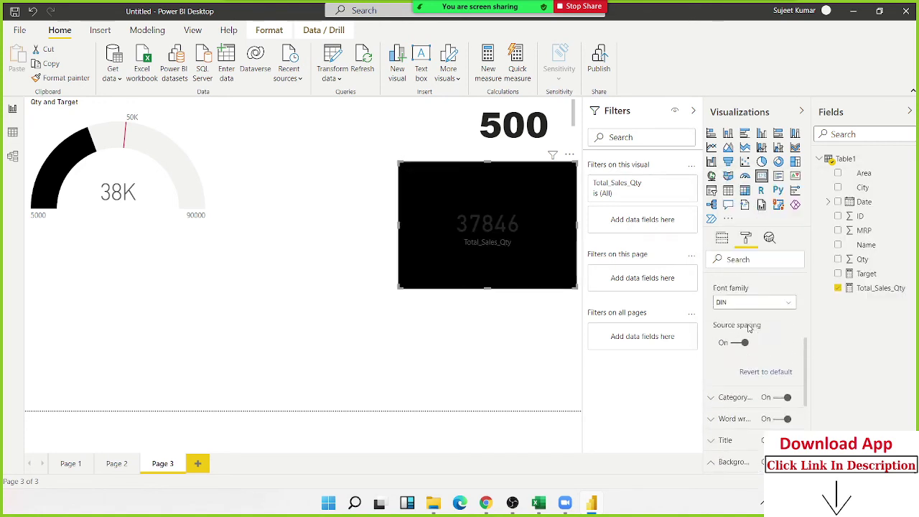
{"action": "scroll", "coordinate": [752, 341], "scroll_direction": "up", "scroll_amount": 2}
{"action": "scroll", "coordinate": [749, 330], "scroll_direction": "up", "scroll_amount": 2}
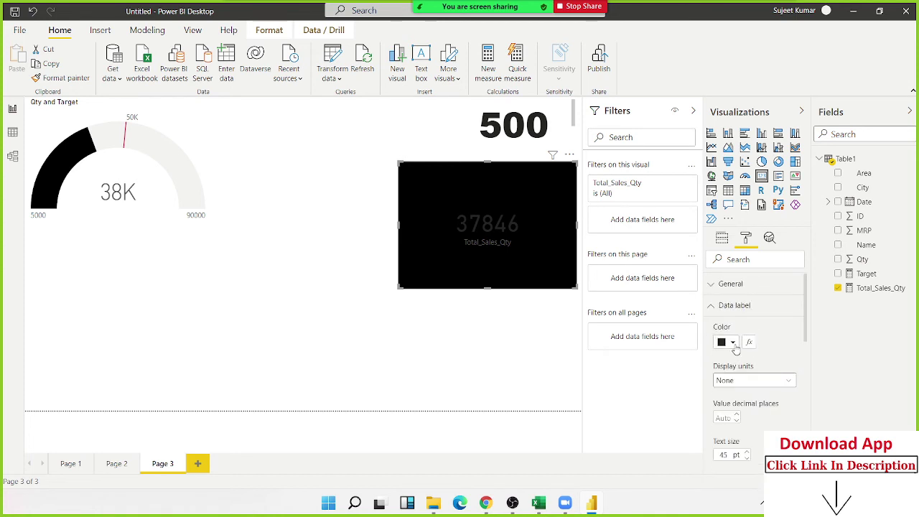
Step: Make the card's number white
{"action": "left_click", "coordinate": [732, 343]}
{"action": "left_click", "coordinate": [735, 149]}
{"action": "scroll", "coordinate": [754, 316], "scroll_direction": "down", "scroll_amount": 3}
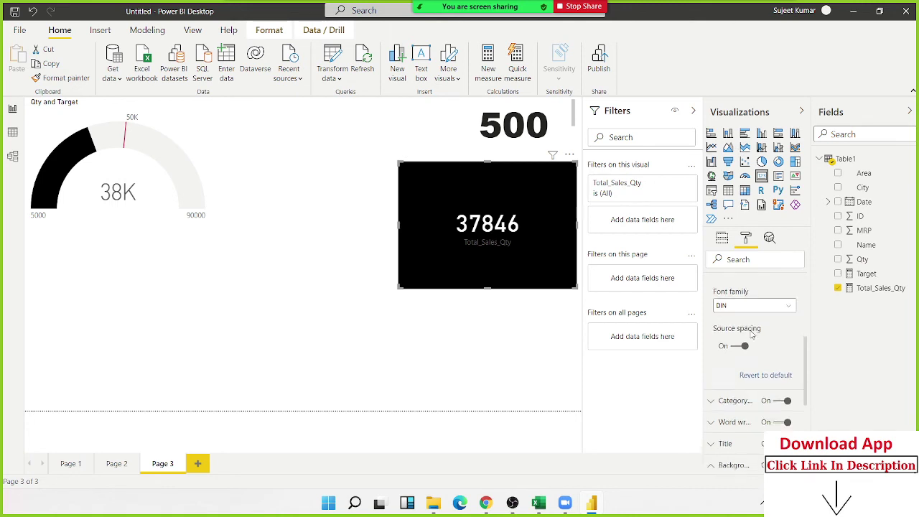
{"action": "scroll", "coordinate": [752, 327], "scroll_direction": "down", "scroll_amount": 3}
{"action": "scroll", "coordinate": [750, 330], "scroll_direction": "up", "scroll_amount": 1}
{"action": "scroll", "coordinate": [751, 330], "scroll_direction": "down", "scroll_amount": 2}
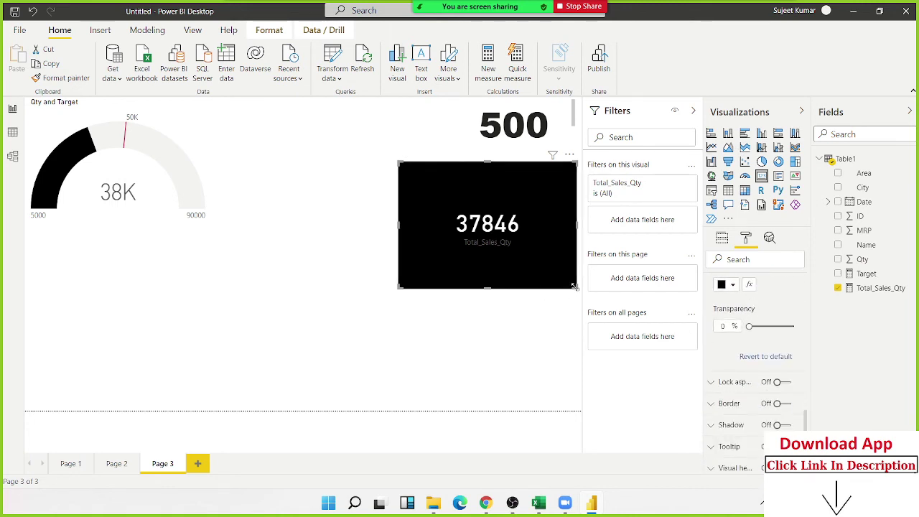
Step: Shrink the card to a smaller tile and add a trial multi-row card
{"action": "left_click_drag", "start_coordinate": [573, 290], "coordinate": [540, 216]}
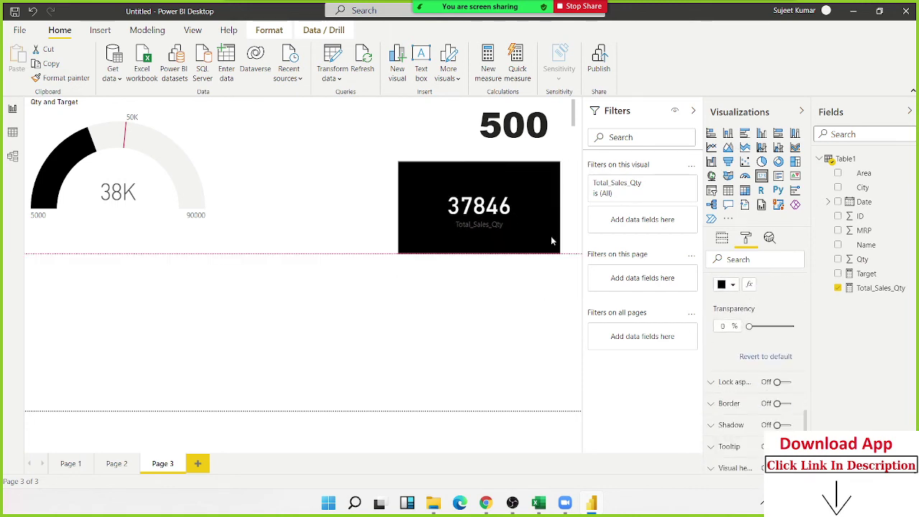
{"action": "left_click", "coordinate": [768, 238]}
{"action": "left_click", "coordinate": [746, 237]}
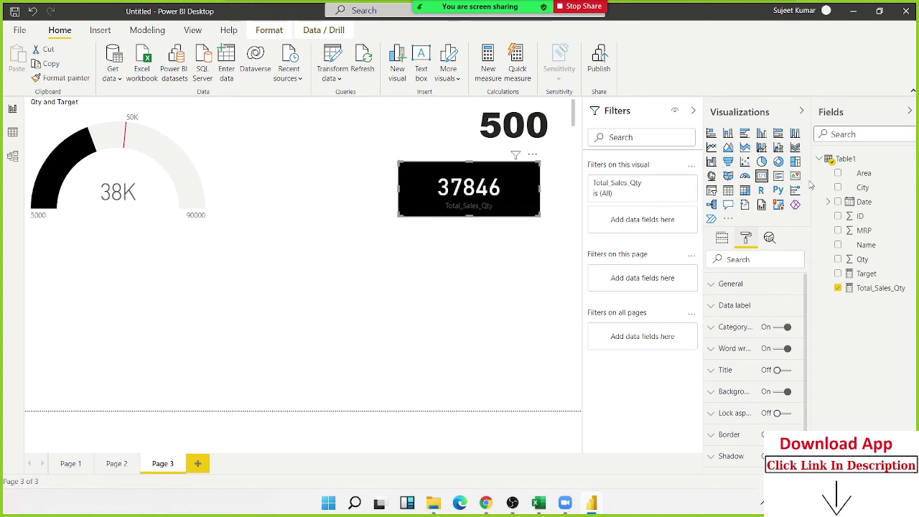
{"action": "left_click", "coordinate": [778, 178]}
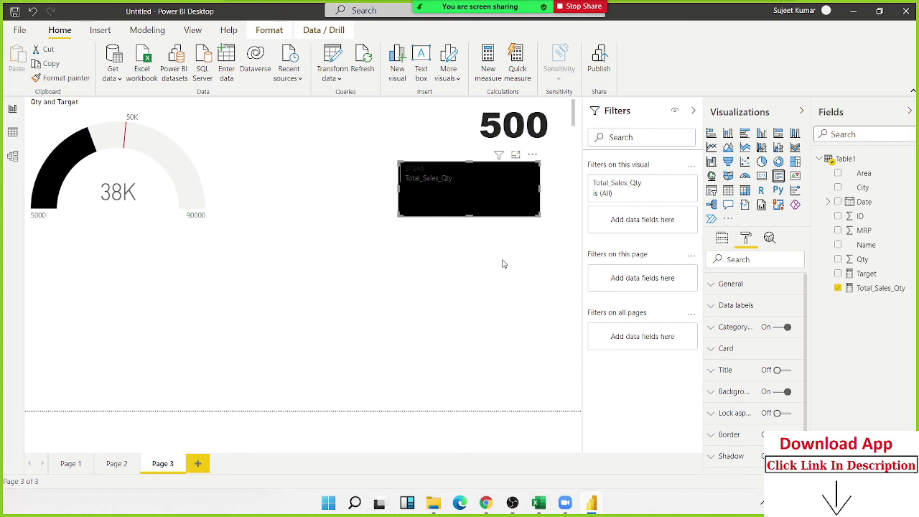
{"action": "left_click", "coordinate": [433, 266]}
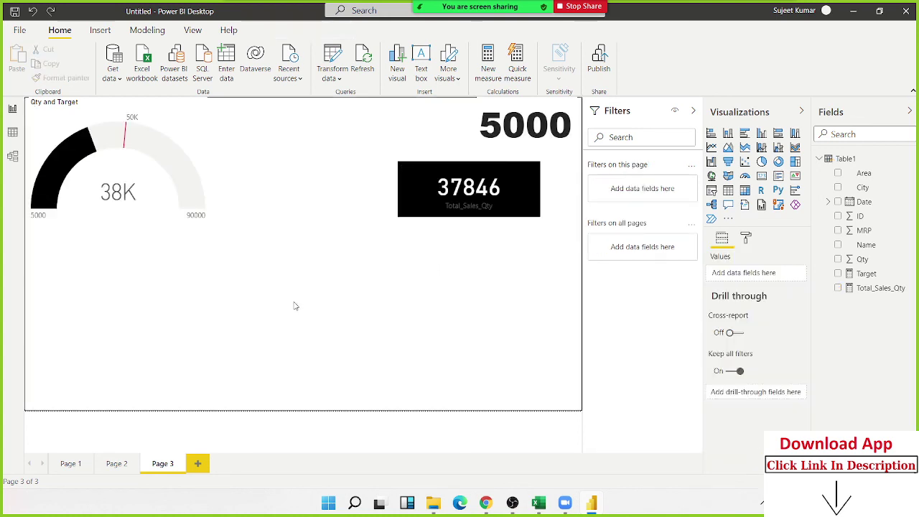
{"action": "left_click", "coordinate": [779, 178]}
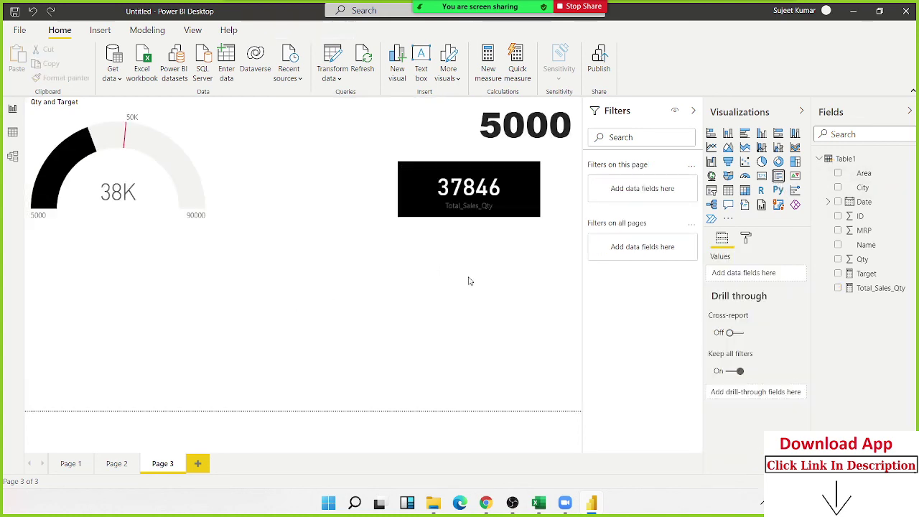
{"action": "left_click_drag", "start_coordinate": [135, 239], "coordinate": [485, 256]}
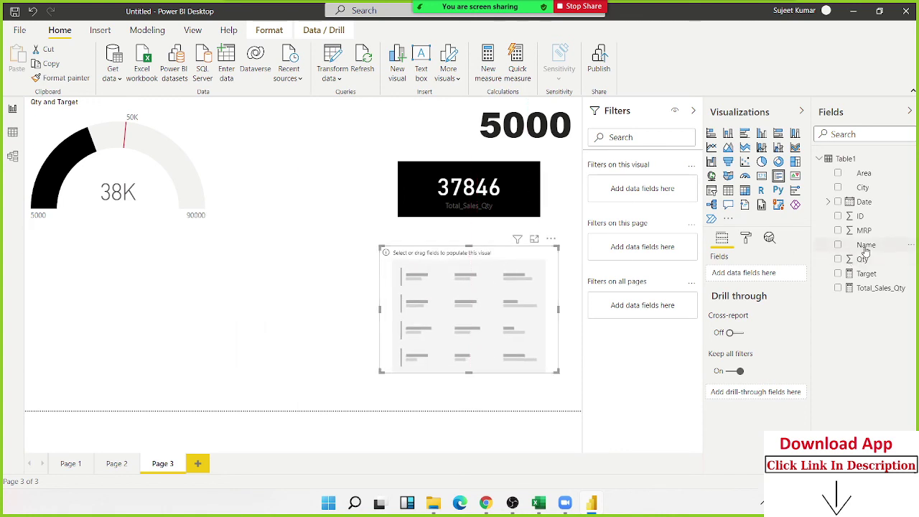
{"action": "left_click_drag", "start_coordinate": [865, 245], "coordinate": [460, 305]}
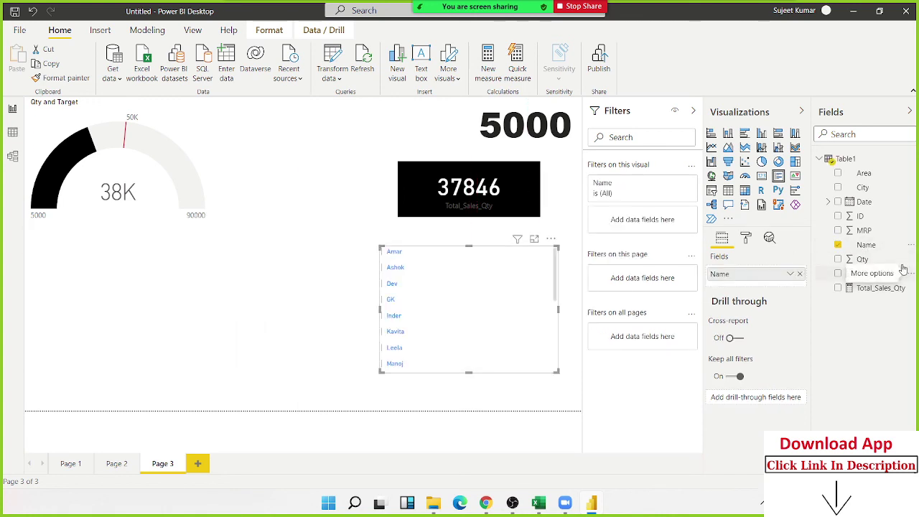
{"action": "scroll", "coordinate": [400, 270], "scroll_direction": "down", "scroll_amount": 3}
{"action": "scroll", "coordinate": [401, 270], "scroll_direction": "up", "scroll_amount": 3}
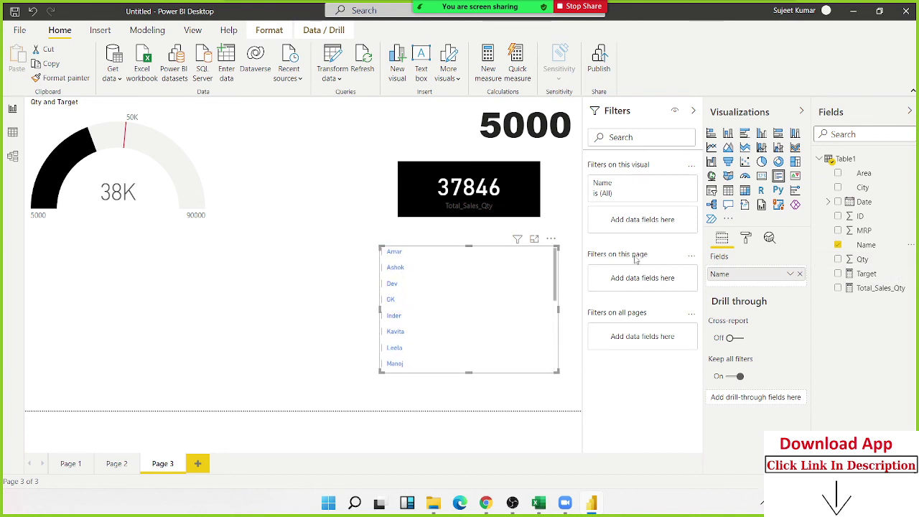
{"action": "left_click_drag", "start_coordinate": [869, 263], "coordinate": [464, 311]}
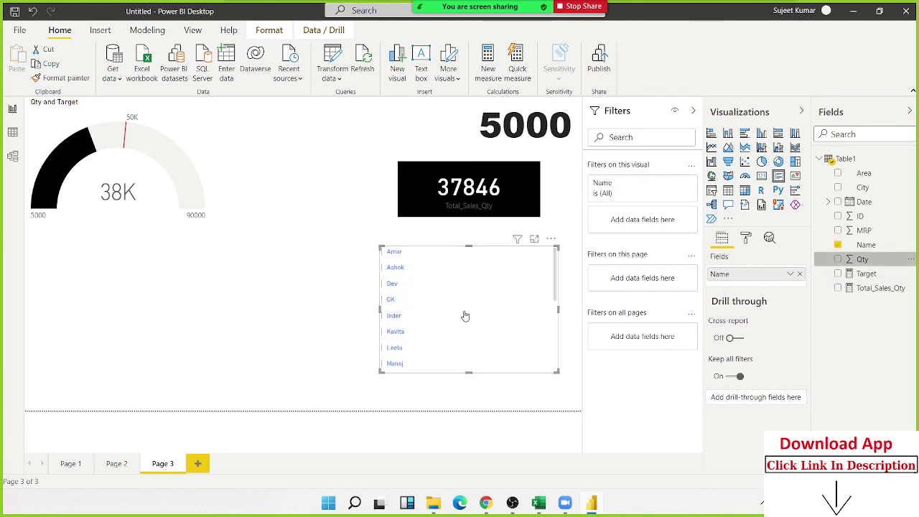
{"action": "scroll", "coordinate": [464, 308], "scroll_direction": "down", "scroll_amount": 2}
{"action": "scroll", "coordinate": [464, 309], "scroll_direction": "down", "scroll_amount": 2}
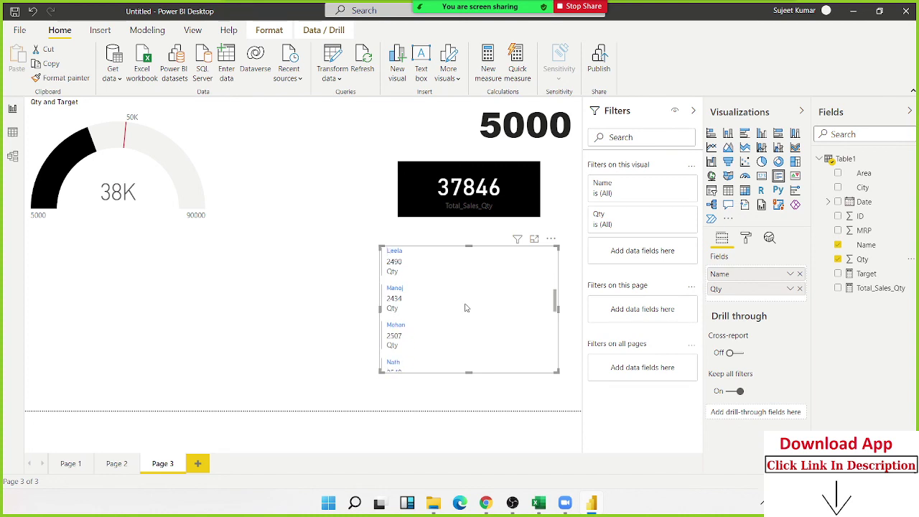
{"action": "scroll", "coordinate": [464, 309], "scroll_direction": "down", "scroll_amount": 2}
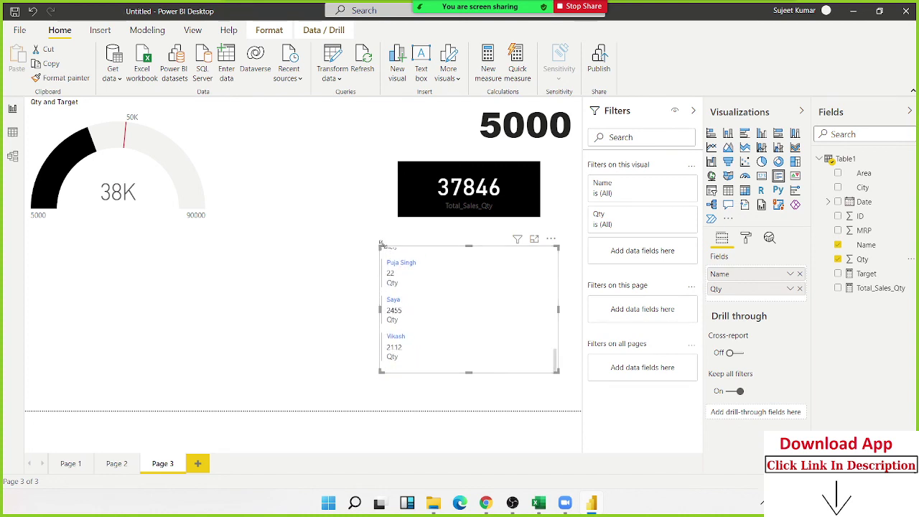
{"action": "left_click_drag", "start_coordinate": [381, 247], "coordinate": [290, 142]}
{"action": "scroll", "coordinate": [334, 225], "scroll_direction": "up", "scroll_amount": 2}
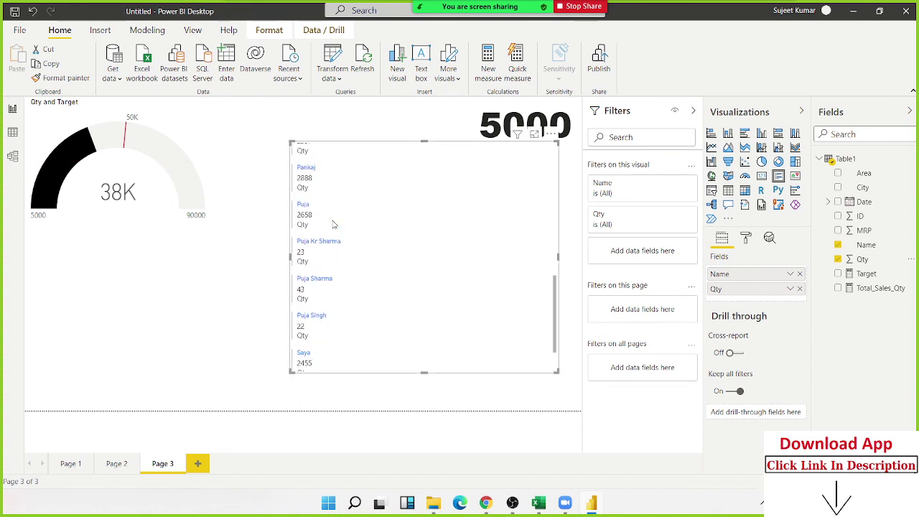
{"action": "scroll", "coordinate": [334, 224], "scroll_direction": "up", "scroll_amount": 2}
{"action": "scroll", "coordinate": [335, 224], "scroll_direction": "up", "scroll_amount": 2}
{"action": "scroll", "coordinate": [336, 224], "scroll_direction": "up", "scroll_amount": 2}
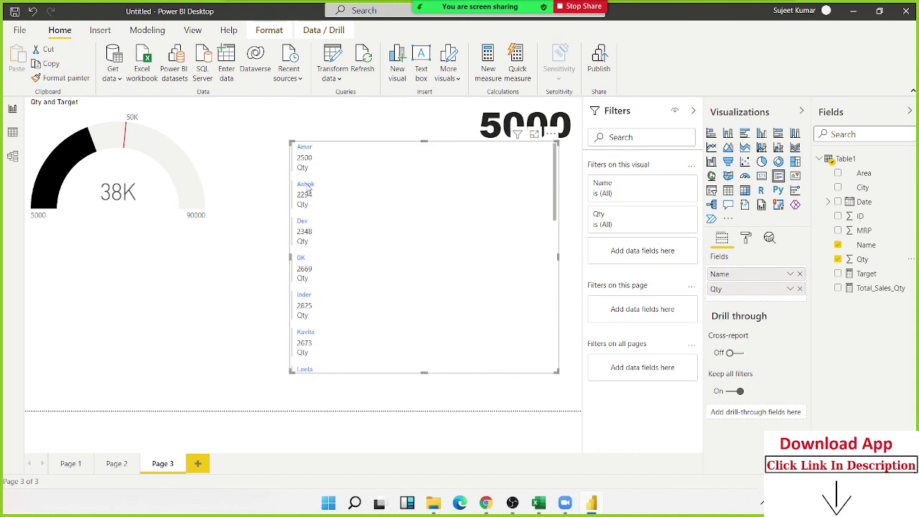
{"action": "left_click", "coordinate": [273, 199]}
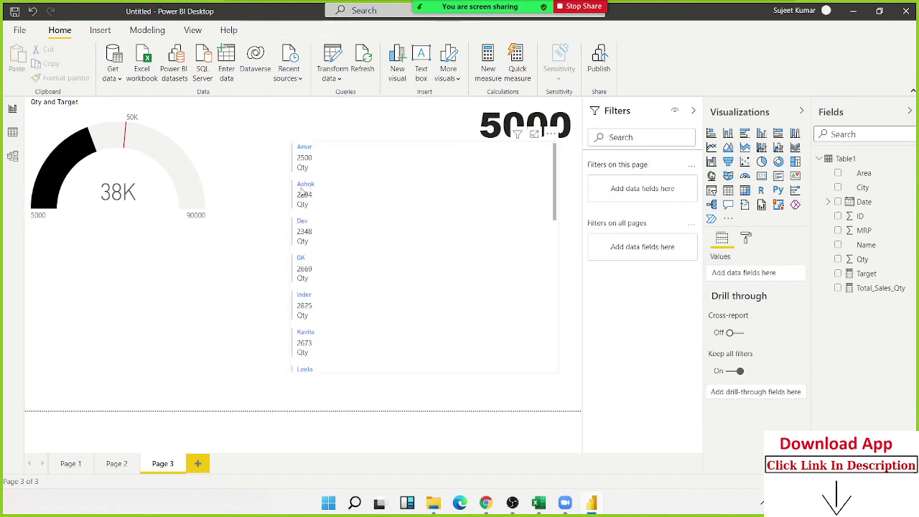
{"action": "left_click", "coordinate": [302, 188]}
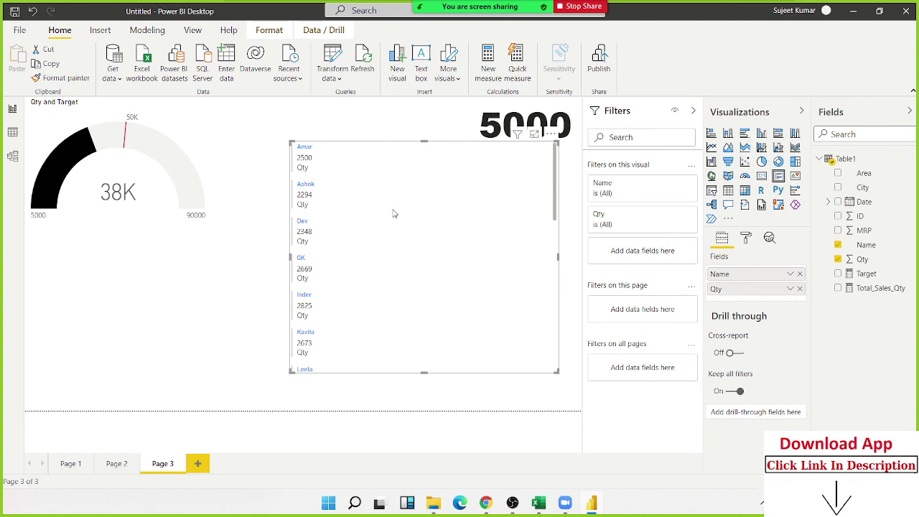
{"action": "key", "text": "Delete"}
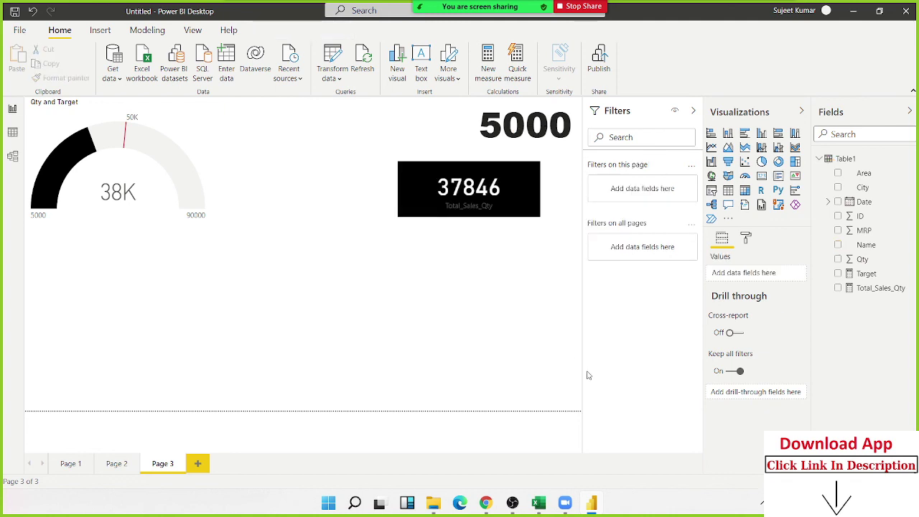